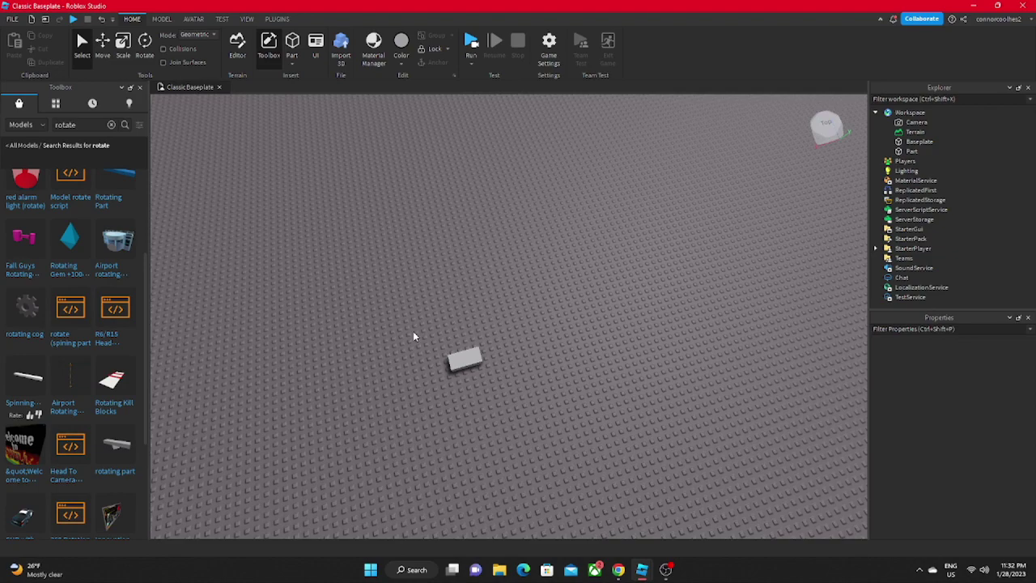
Step: Scale the grey block into a tall, narrow upright pole
scroll(397, 362, up, 3)
scroll(397, 360, up, 5)
click(401, 352)
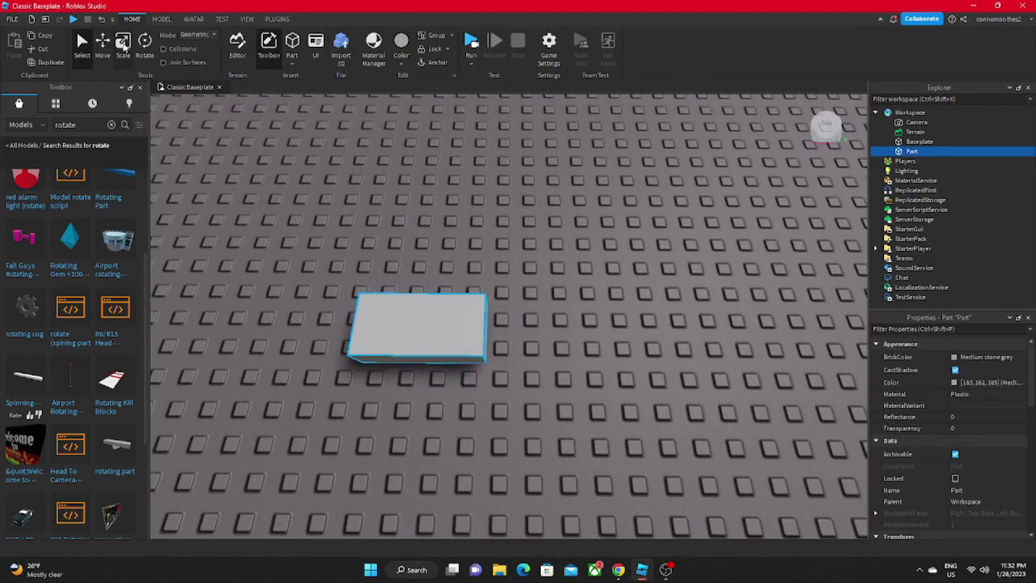
click(123, 44)
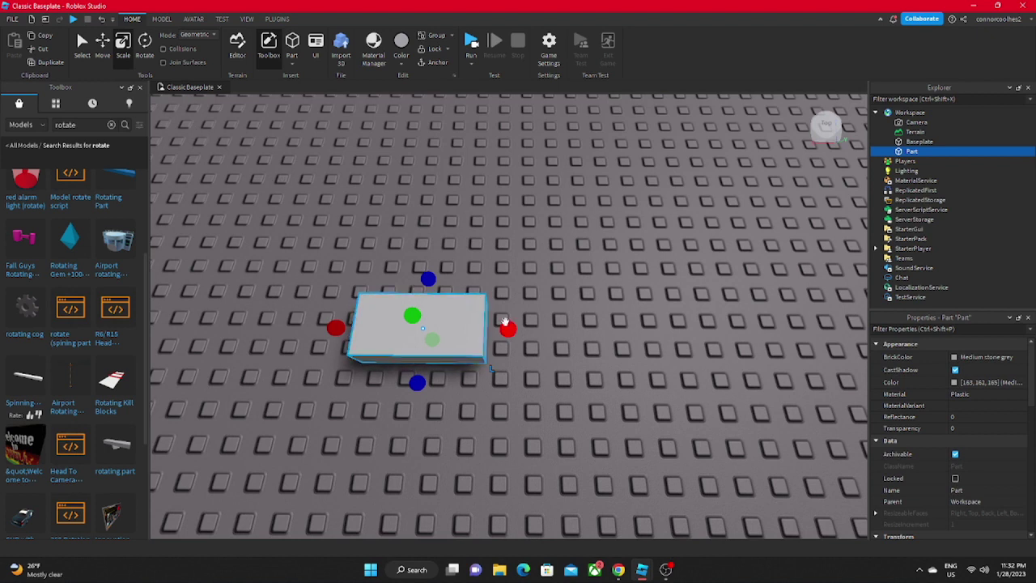
drag(505, 323, 416, 327)
right_drag(378, 313, 529, 425)
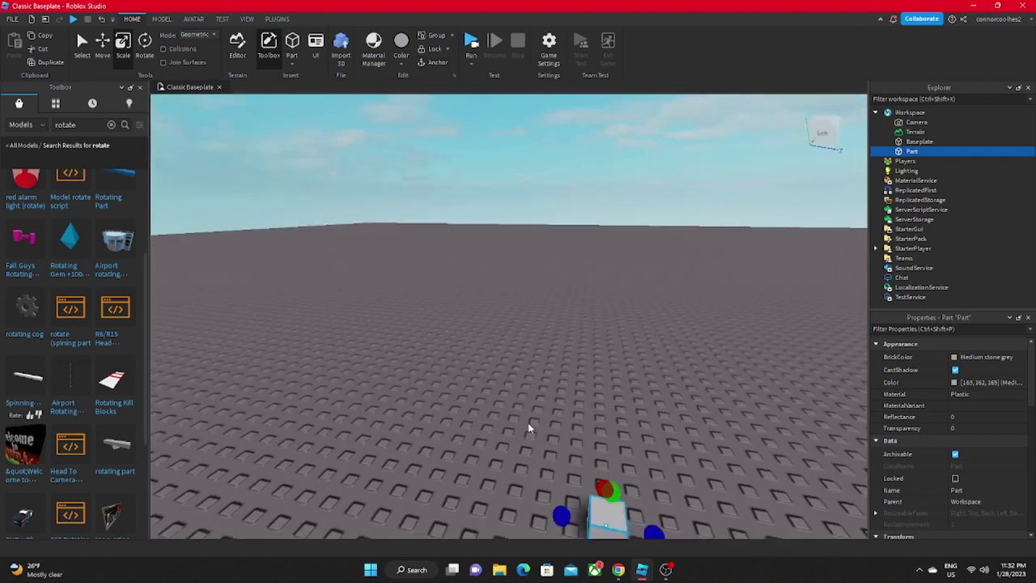
mouse_move(569, 420)
mouse_down()
mouse_move(577, 297)
mouse_move(561, 187)
mouse_up()
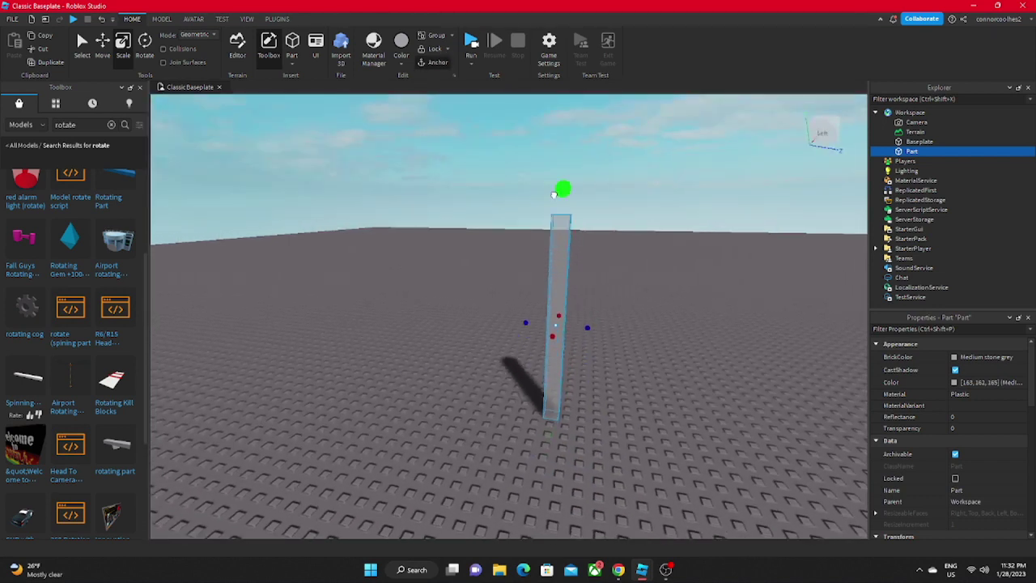
key(f)
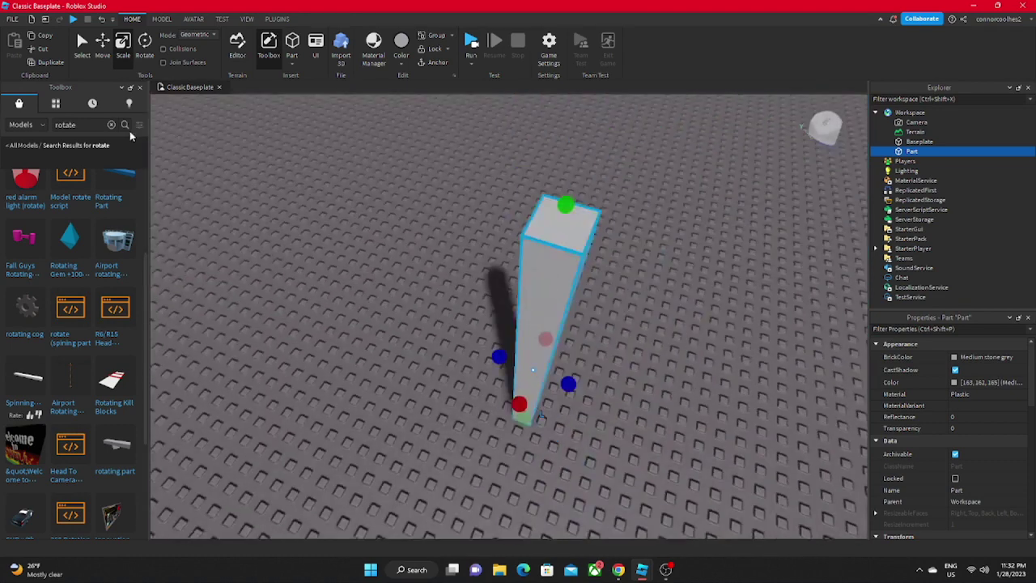
Step: Duplicate the pole and move the copy up to its top
click(45, 63)
drag(490, 263, 497, 270)
scroll(497, 269, up, 3)
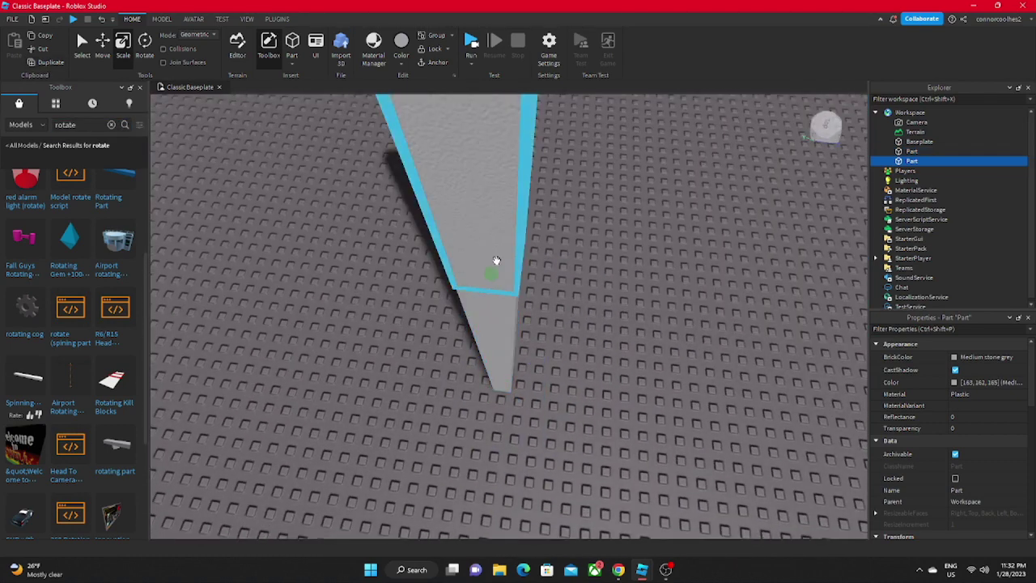
right_drag(492, 262, 475, 254)
Step: Set the top part's Size length to 15 in Properties
scroll(552, 336, down, 3)
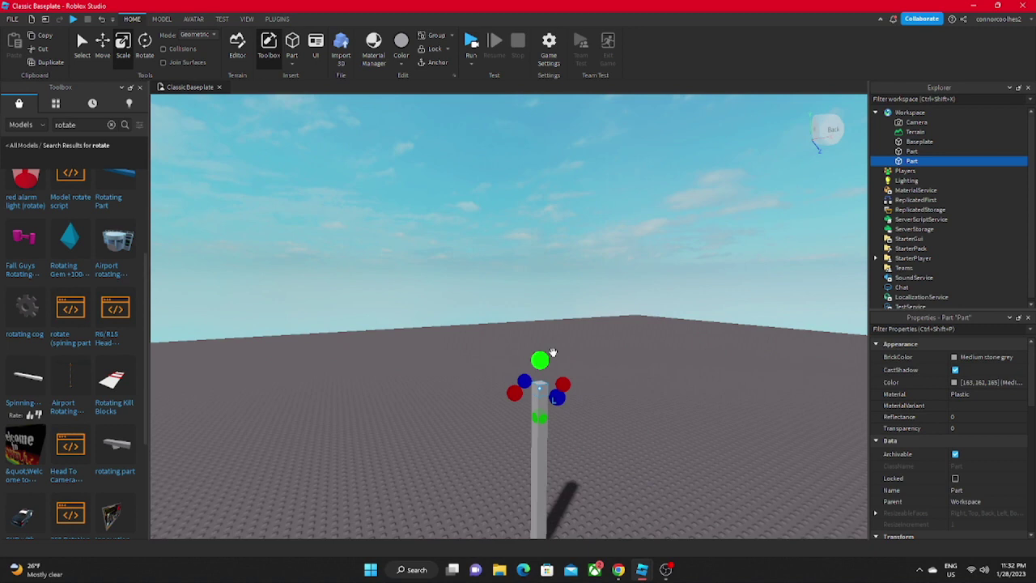
scroll(552, 336, up, 3)
scroll(947, 405, down, 3)
click(963, 459)
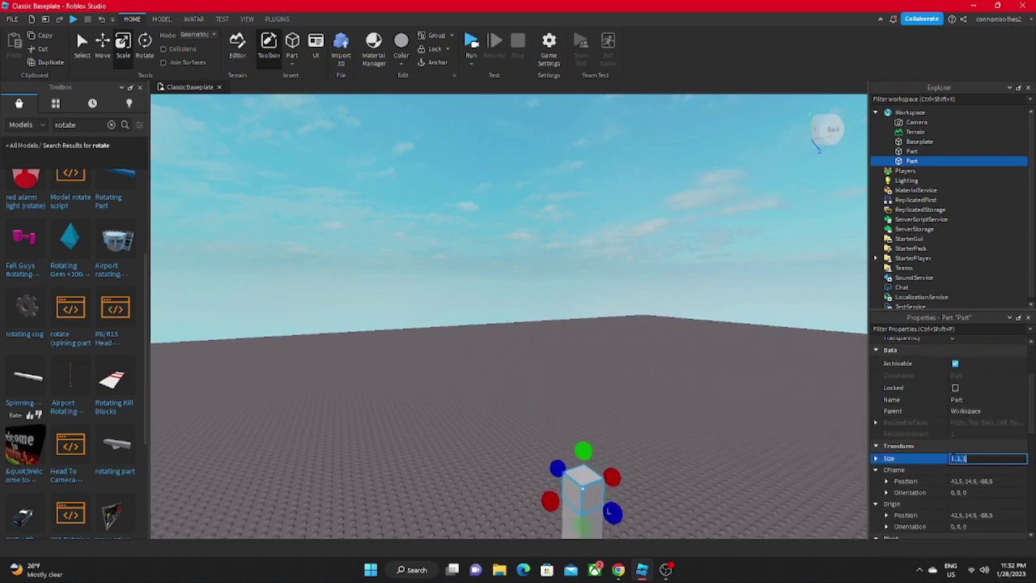
text(0)
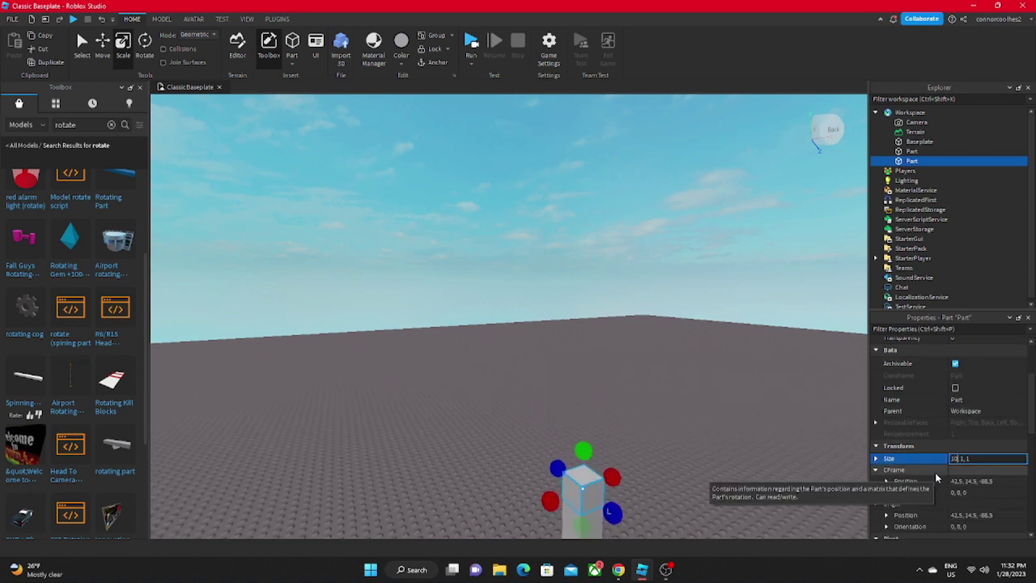
key(BackSpace)
text(5)
key(Return)
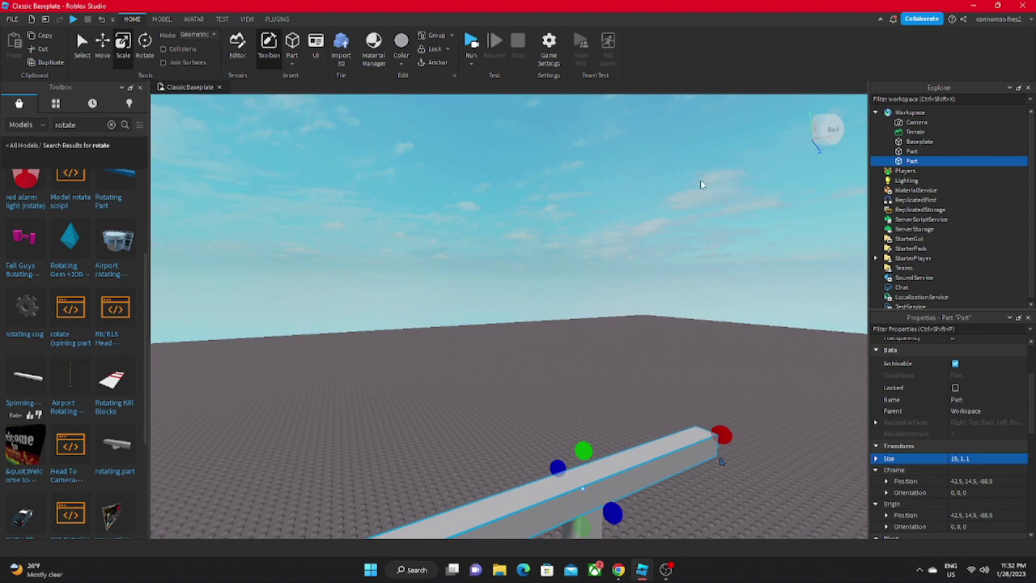
Step: Lengthen the bar further to a Size length of 30
mouse_move(637, 194)
right_down()
mouse_move(637, 233)
mouse_move(728, 233)
right_up()
click(963, 458)
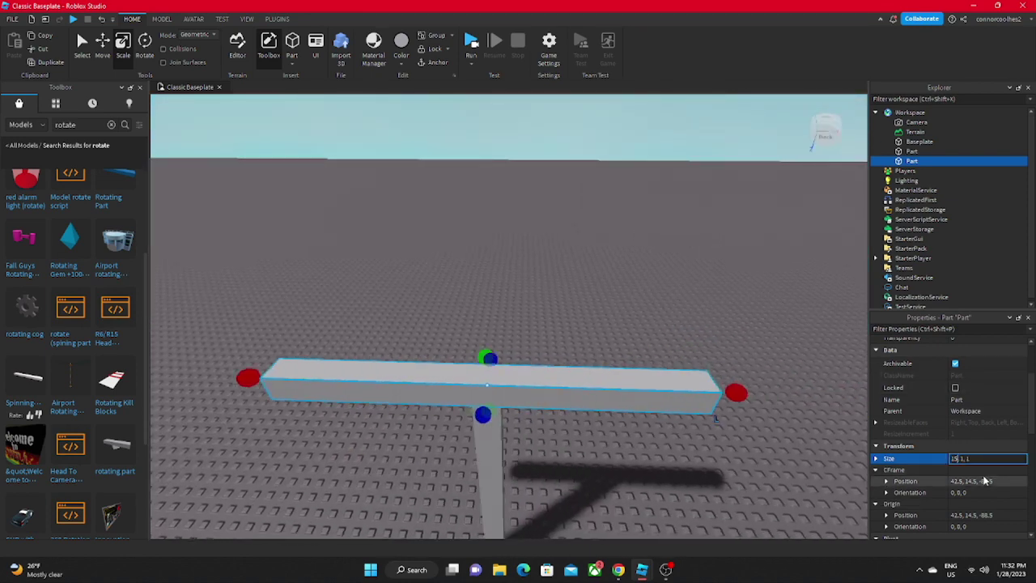
key(BackSpace)
key(BackSpace)
text(30)
key(Return)
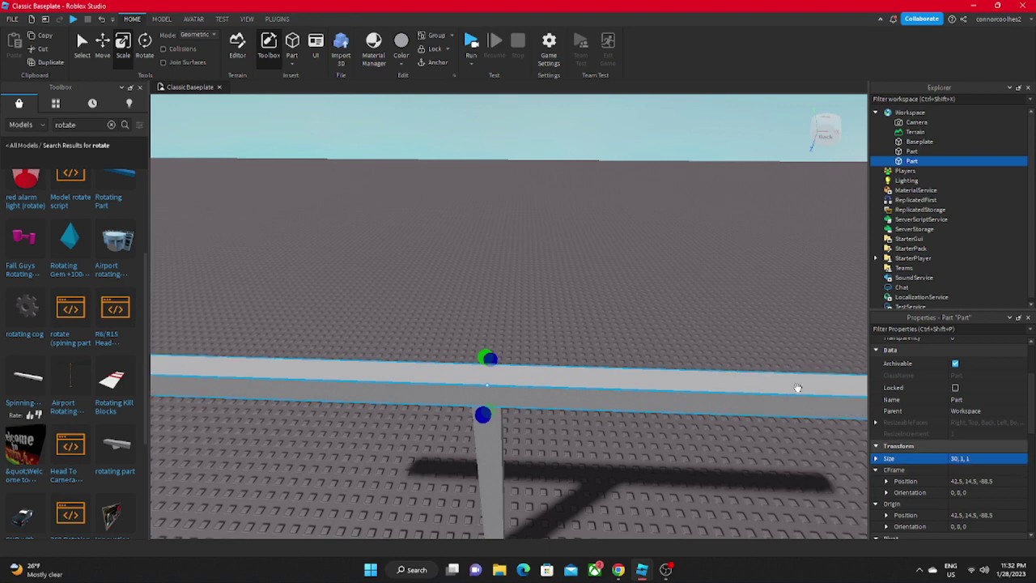
right_drag(798, 386, 492, 333)
scroll(518, 300, down, 5)
scroll(488, 359, up, 5)
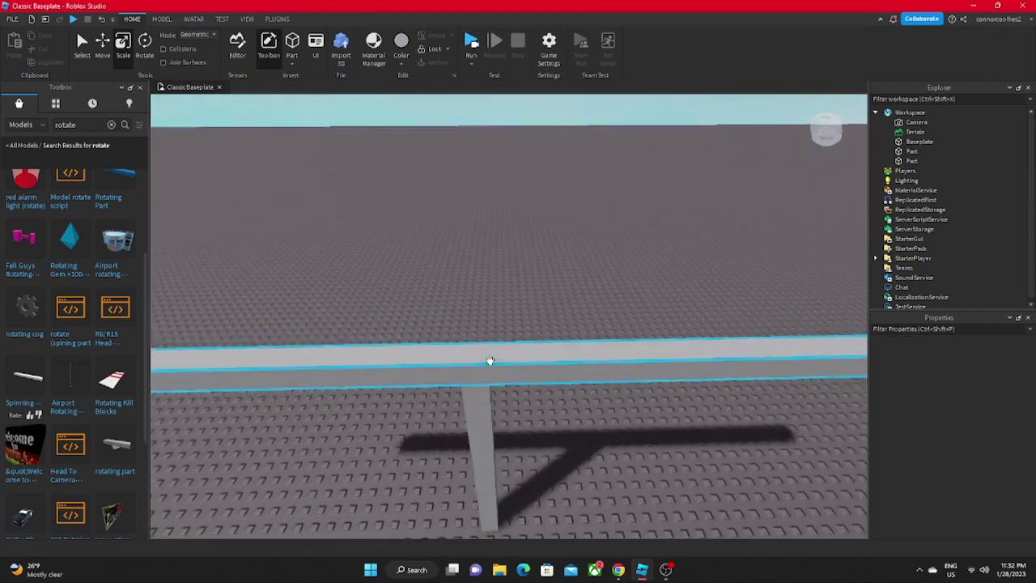
Step: Color the beam bright red, then reselect it
click(406, 56)
click(572, 164)
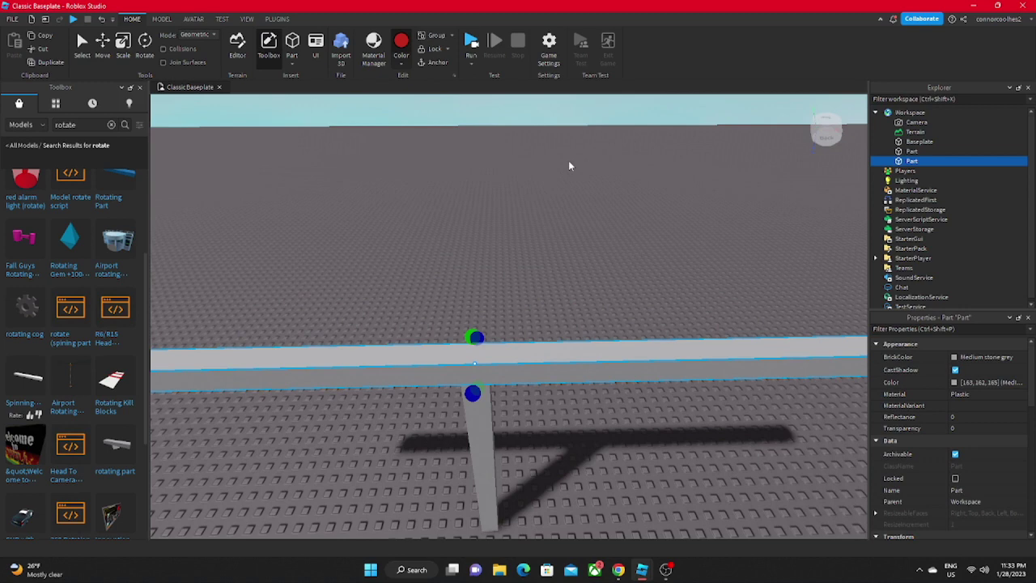
click(506, 280)
scroll(504, 281, down, 5)
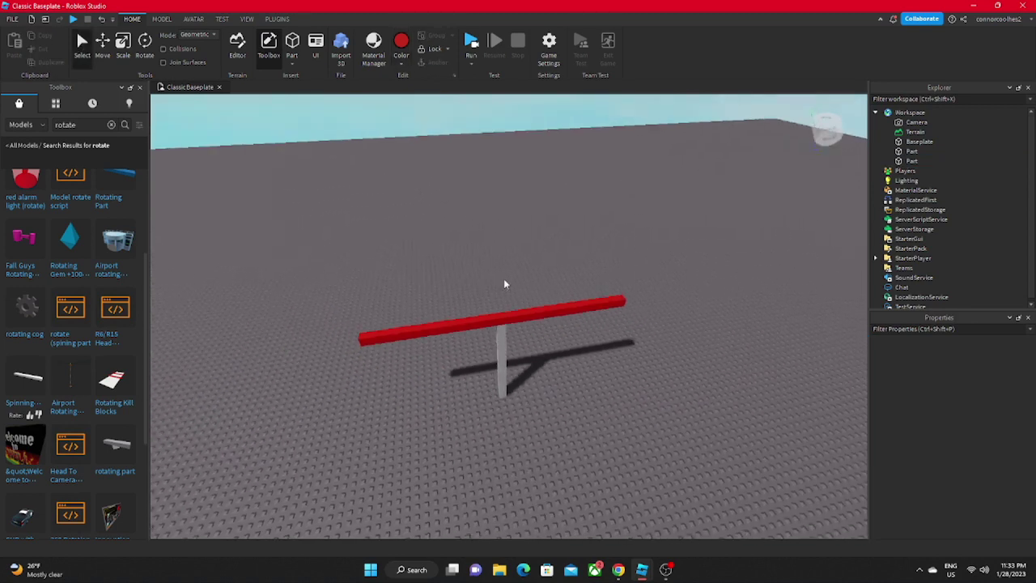
right_drag(504, 283, 513, 284)
scroll(518, 286, up, 3)
click(519, 286)
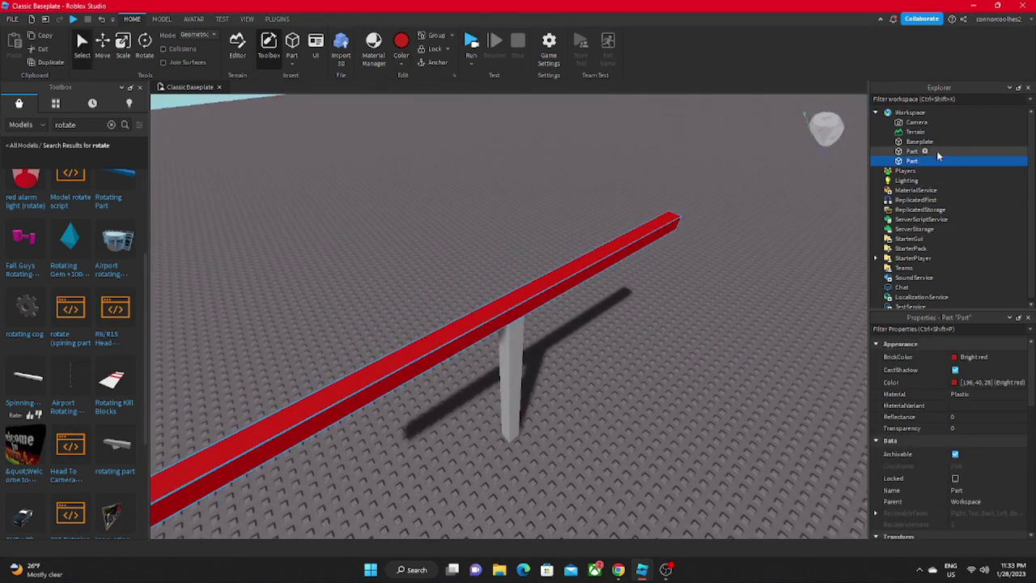
Step: Insert a Script into the red beam part and rename it SpinScript
click(923, 161)
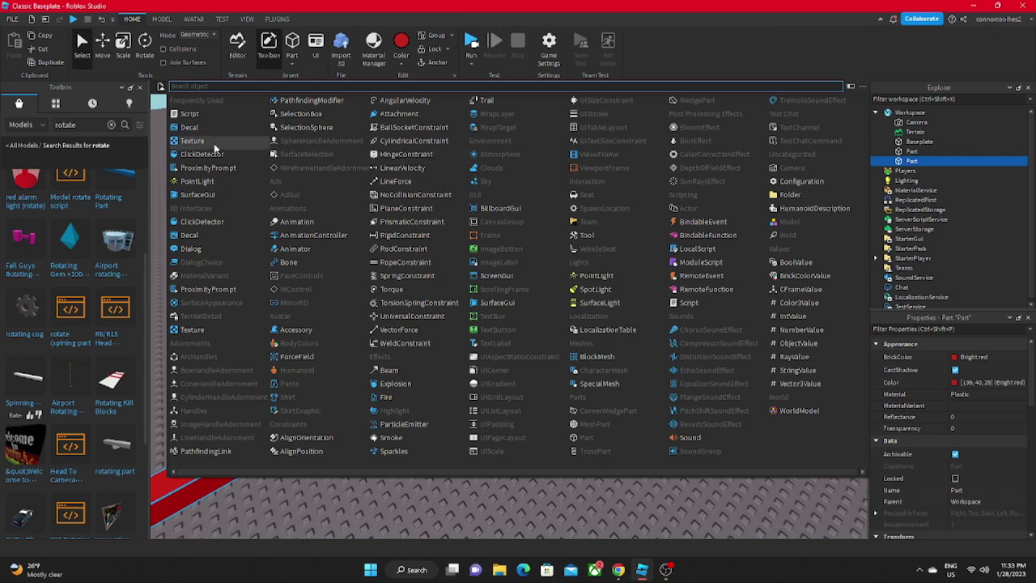
click(188, 113)
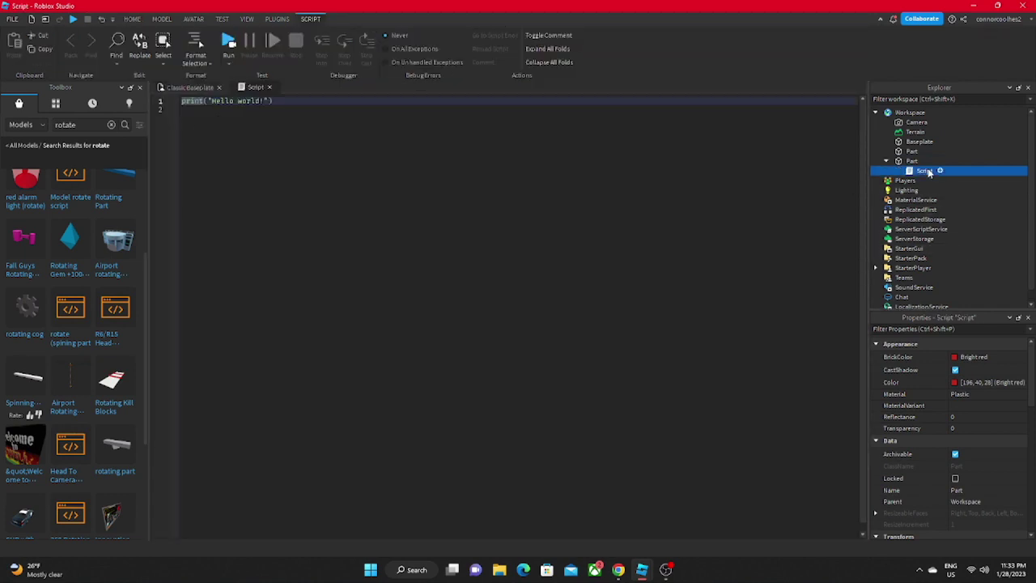
click(963, 393)
text(S)
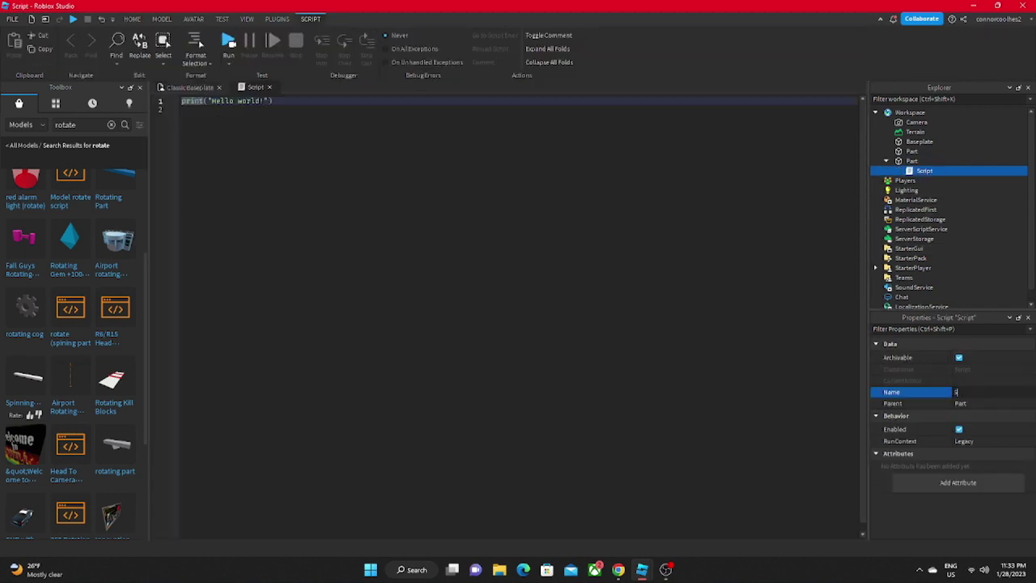
text(pinSc)
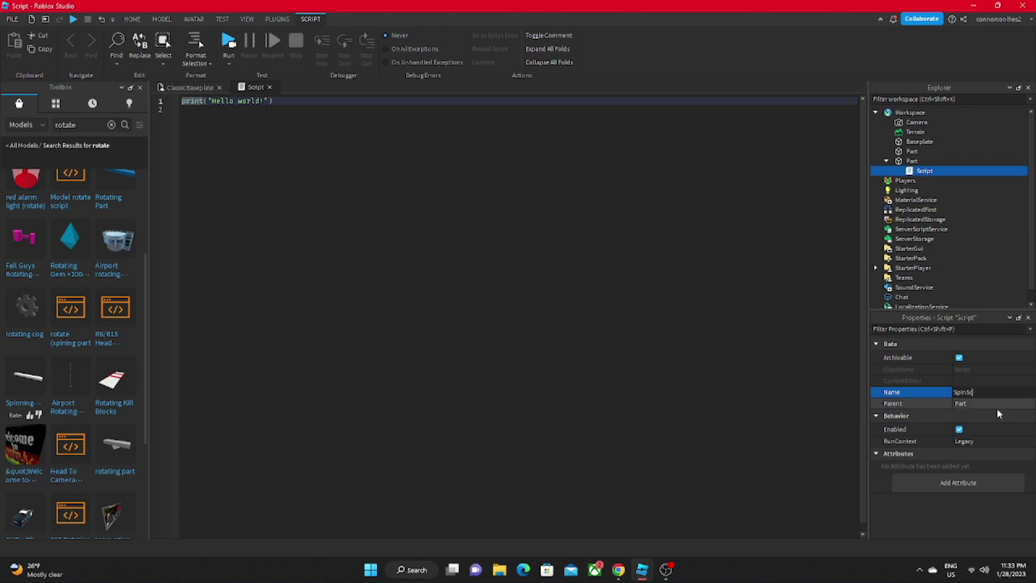
text(ript)
key(Return)
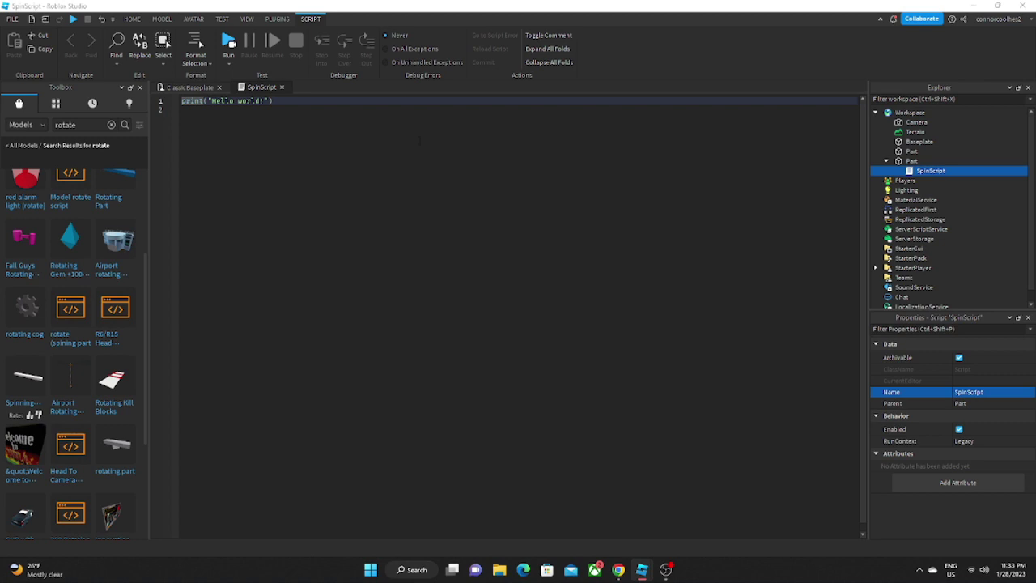
Step: Replace the placeholder print line with 'local Part = script.Parent'
key(BackSpace)
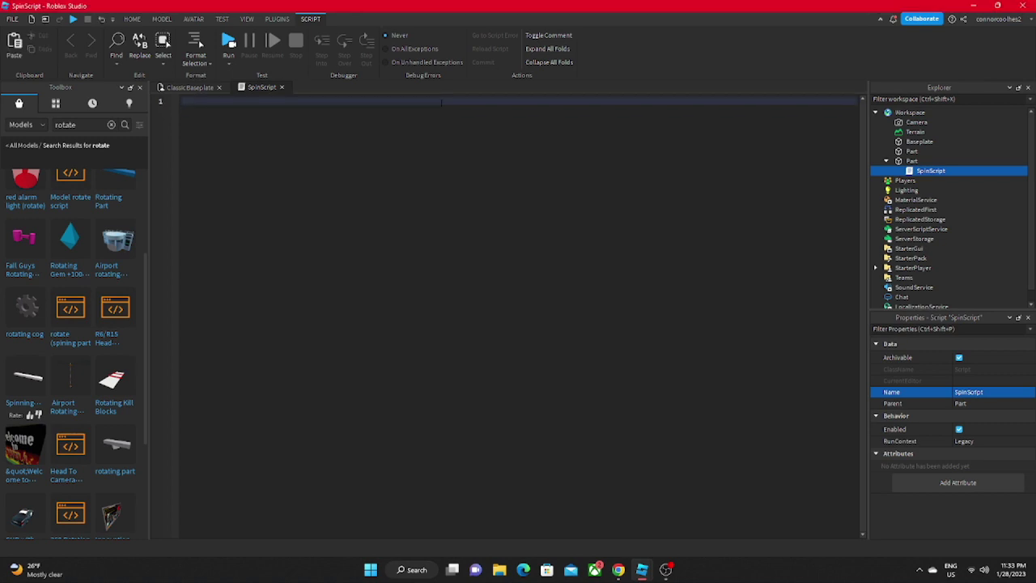
text(lo)
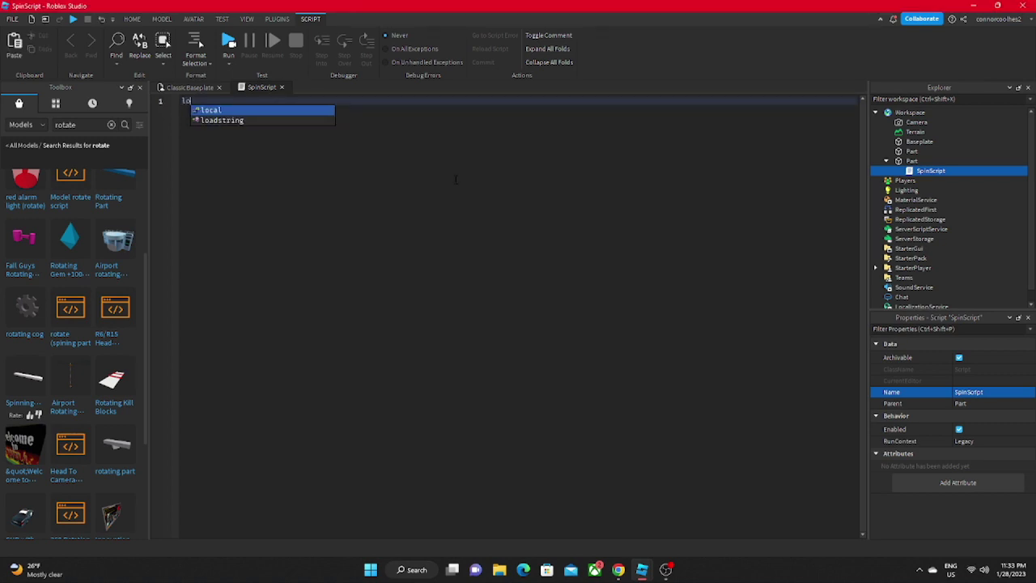
text(cal Par)
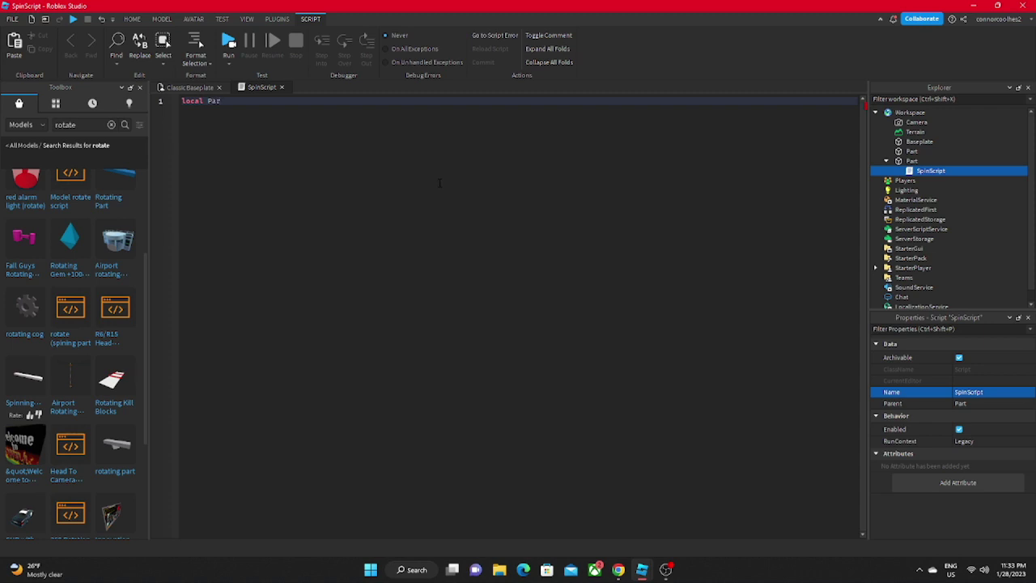
text(t )
text(=)
text( script)
text(.Parent)
mouse_move(912, 160)
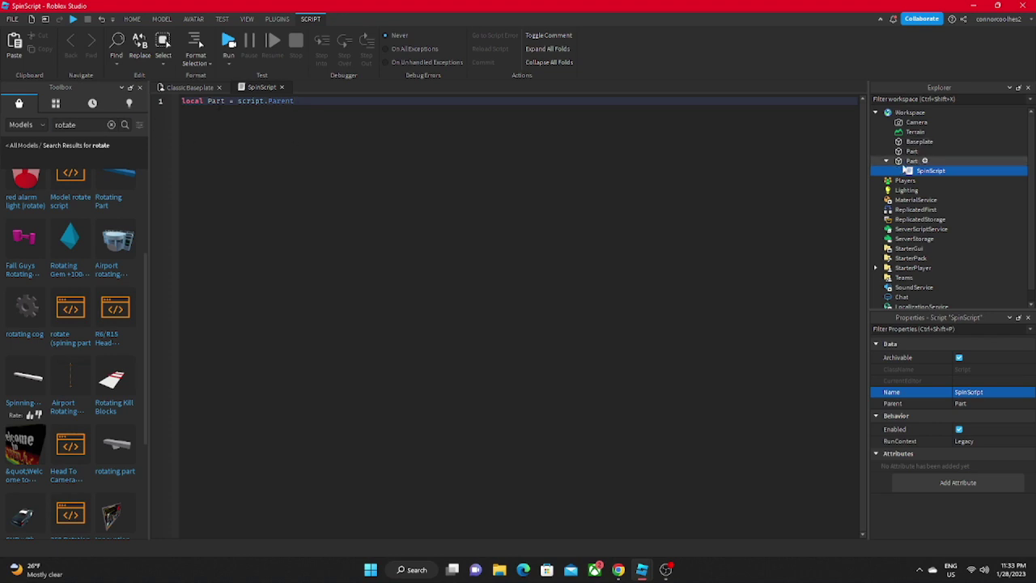
key(Return)
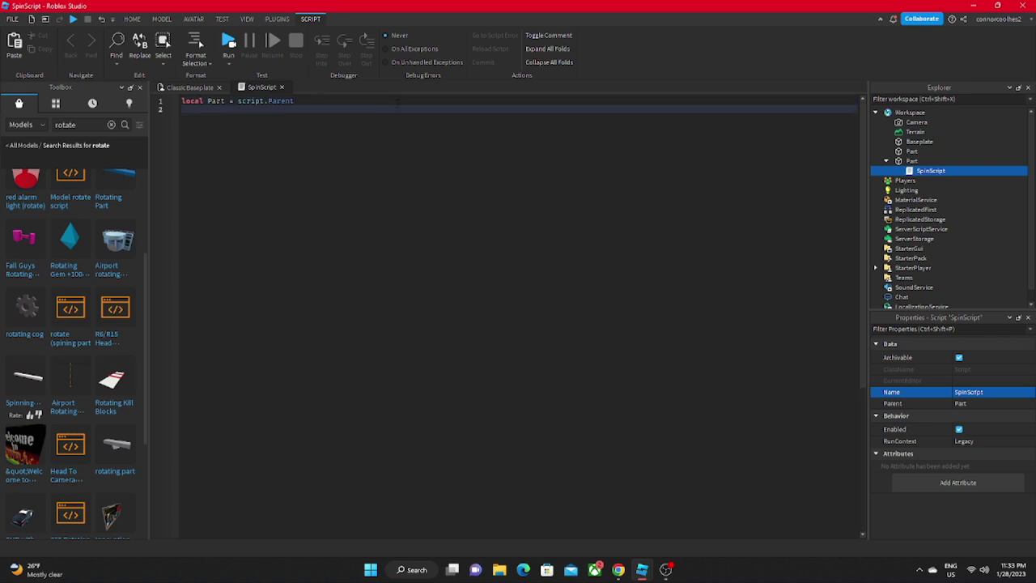
key(Return)
Step: Add 'local Iteration = .1' on line 3, leaving a new line below
text(loc)
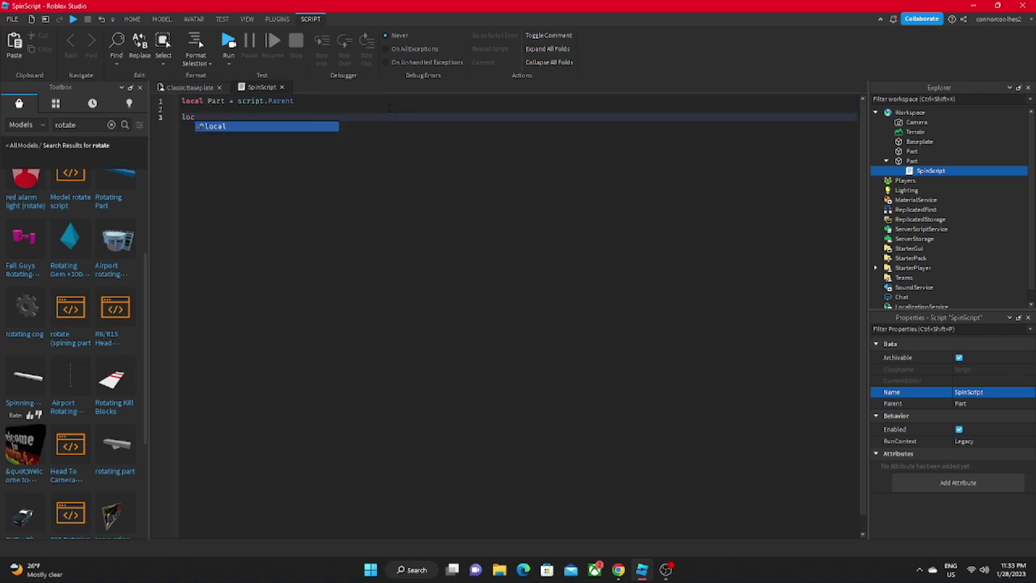
text(al It)
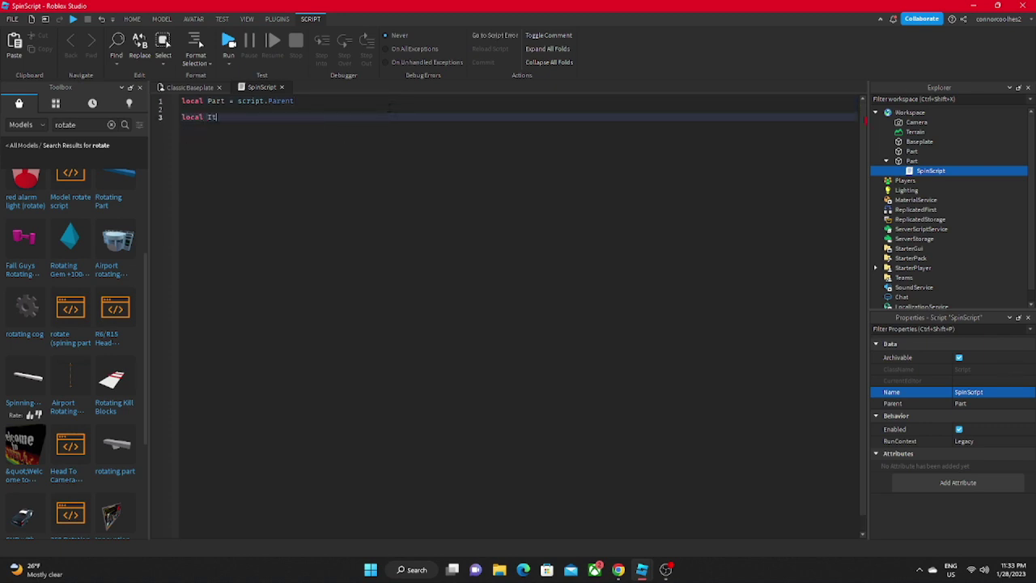
text(eration )
text(= .)
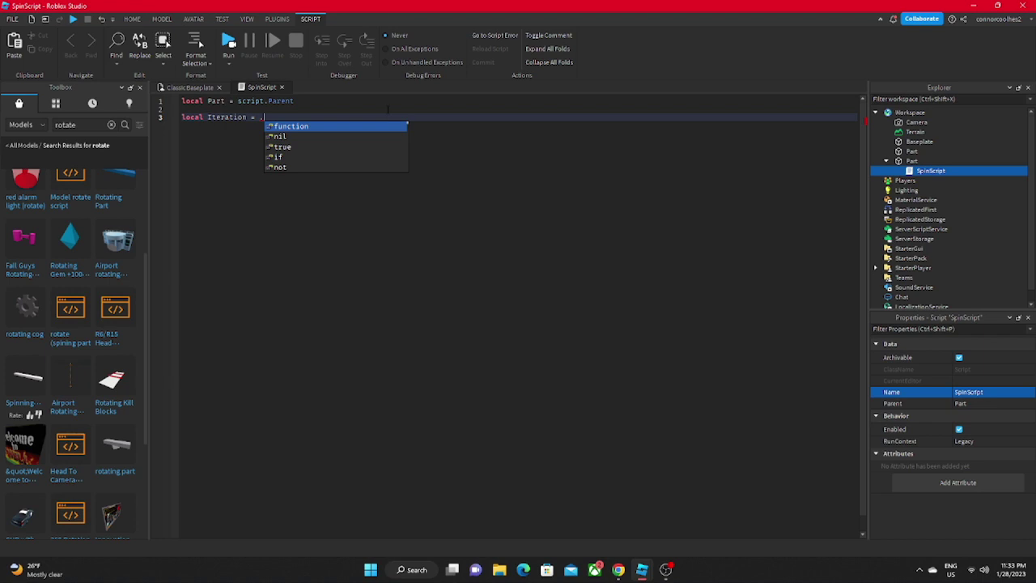
key(BackSpace)
text(.1)
key(Return)
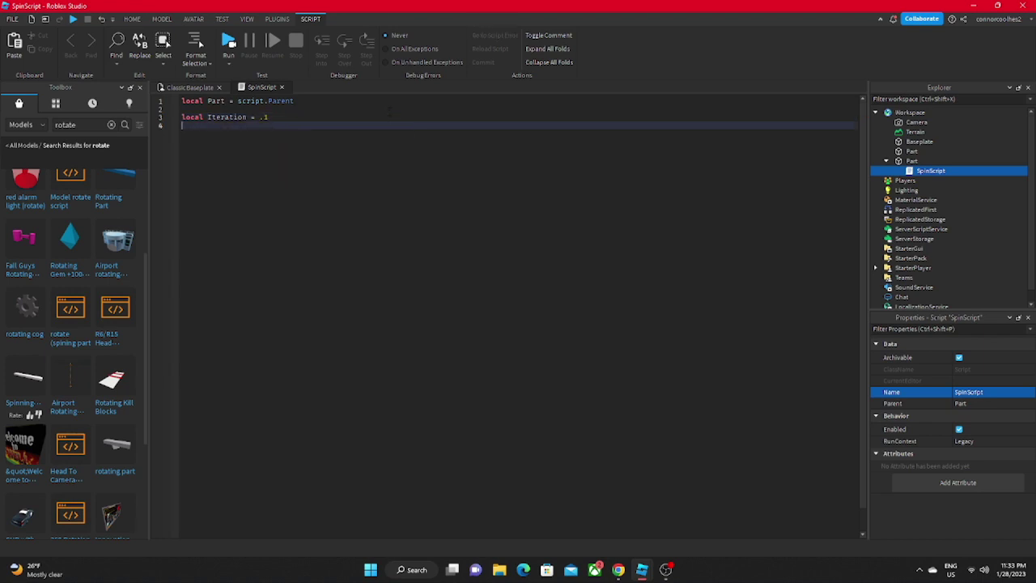
key(Return)
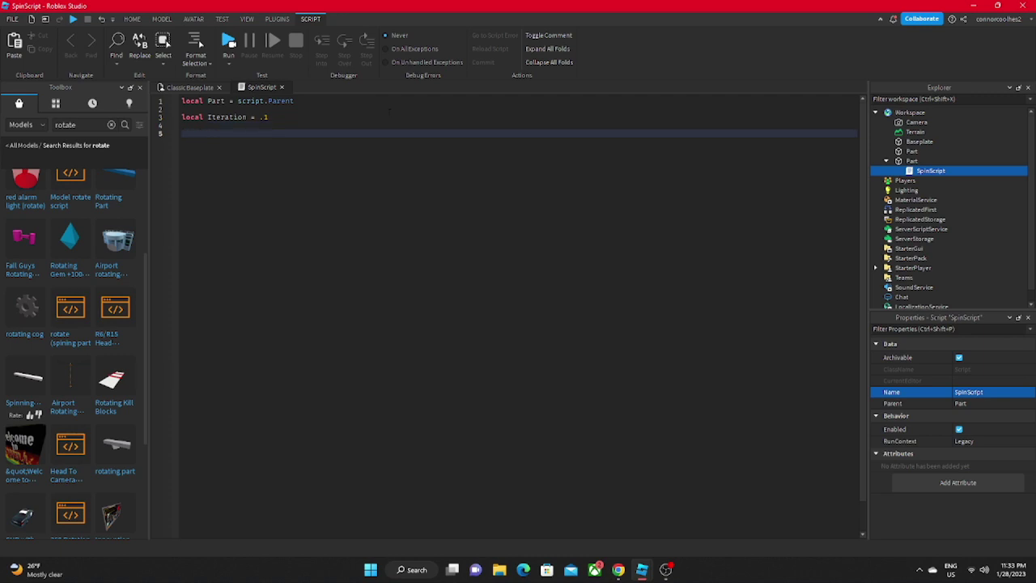
Step: Write a 'while true do' loop containing 'wait()'
text(while)
text( true do)
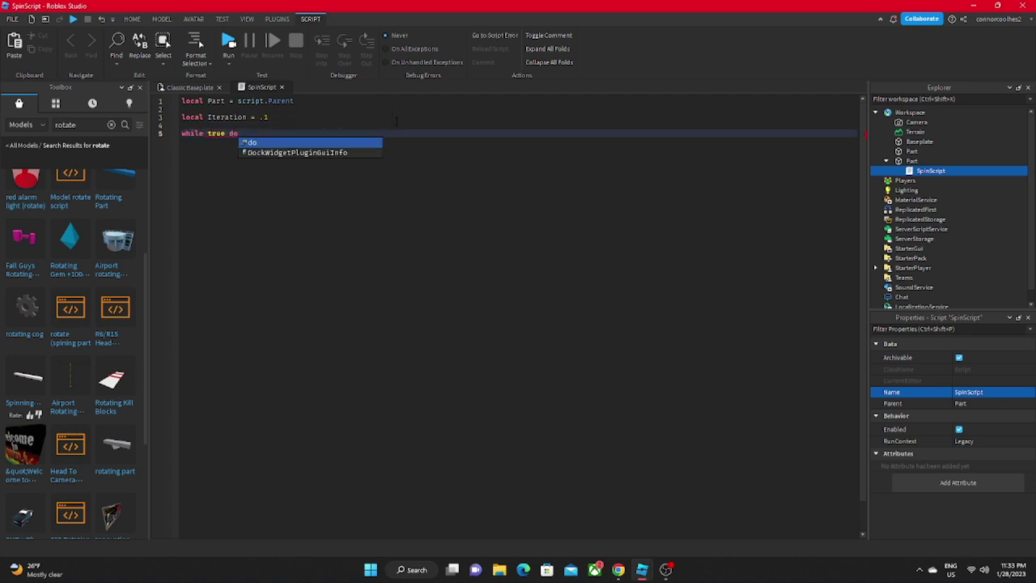
key(Escape)
key(Return)
text(w)
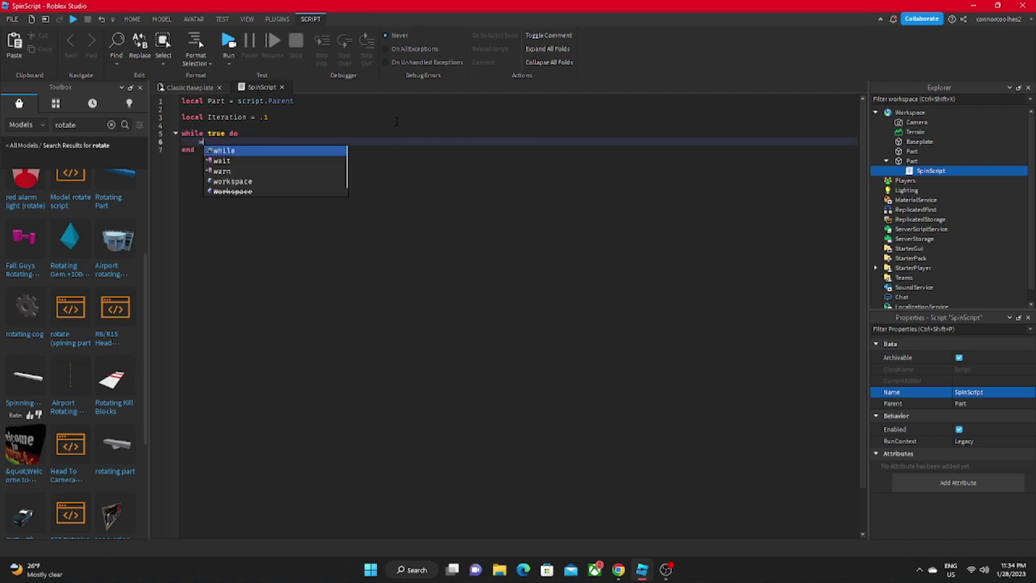
text(ait()
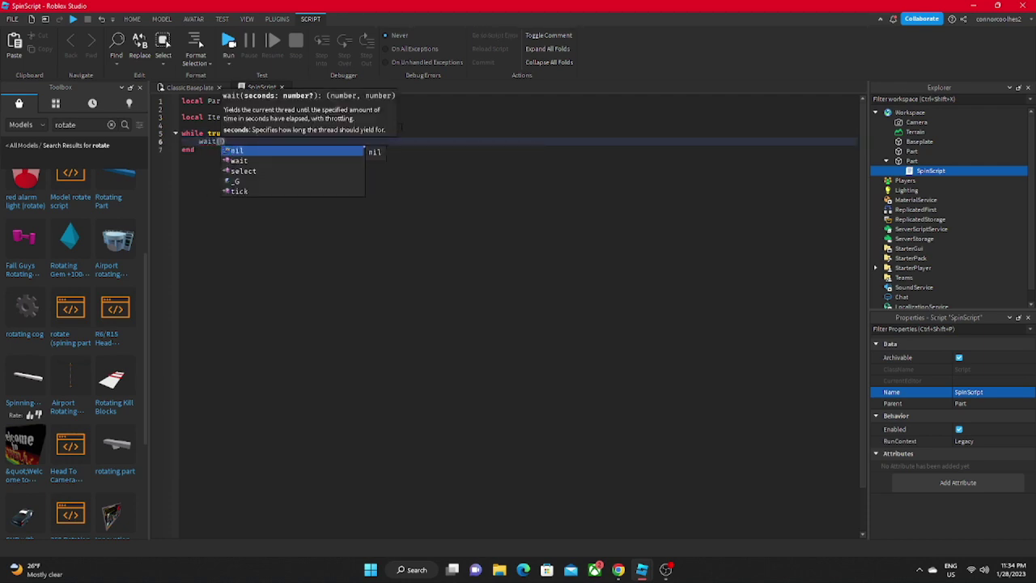
key(Escape)
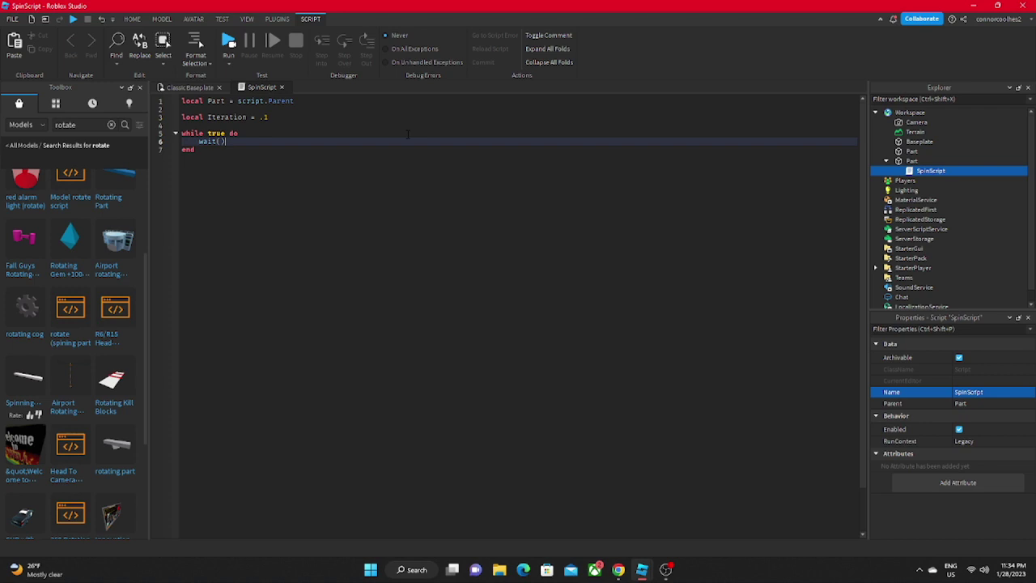
key(Return)
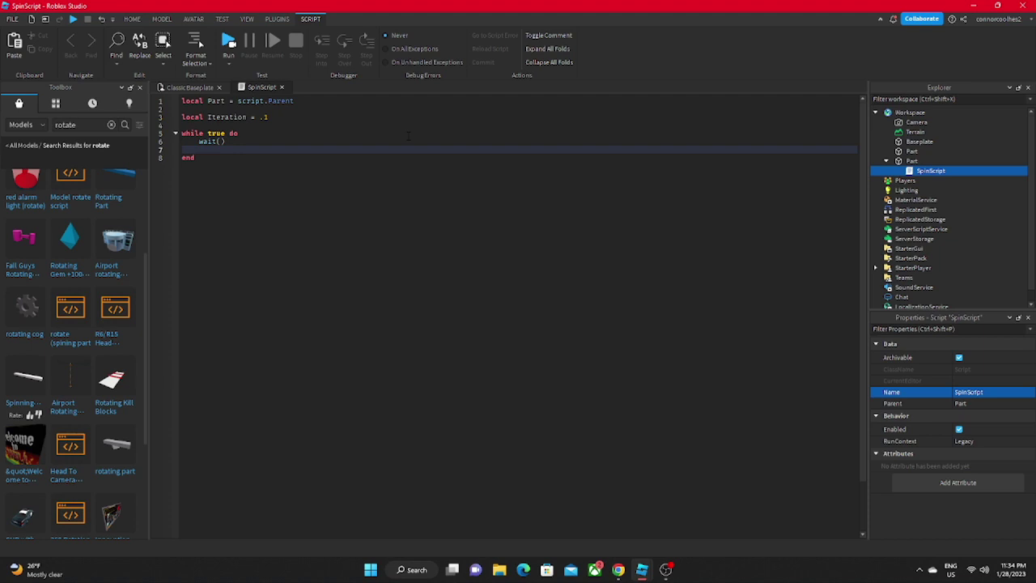
Step: Add 'Part.CFrame = Part.CFrame * CFrame.new(0, 0, 0)' inside the loop
text(Pa)
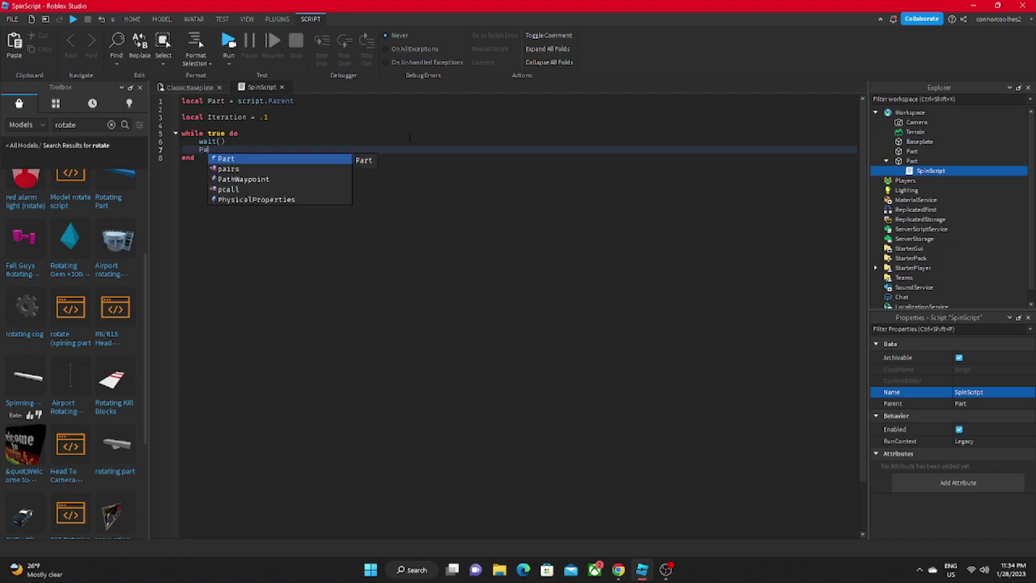
text(rt.C)
key(Tab)
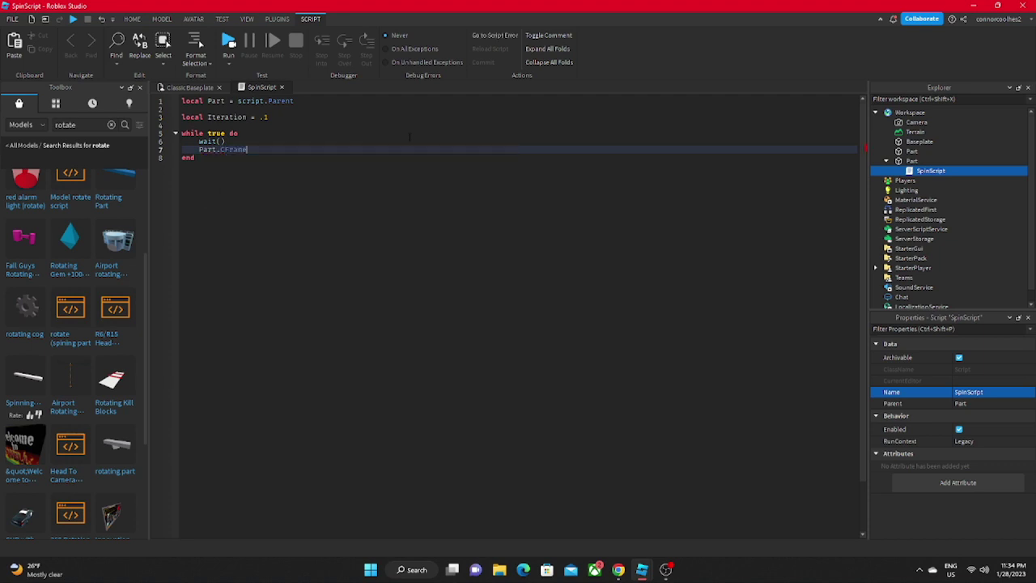
text( = )
text(Part.)
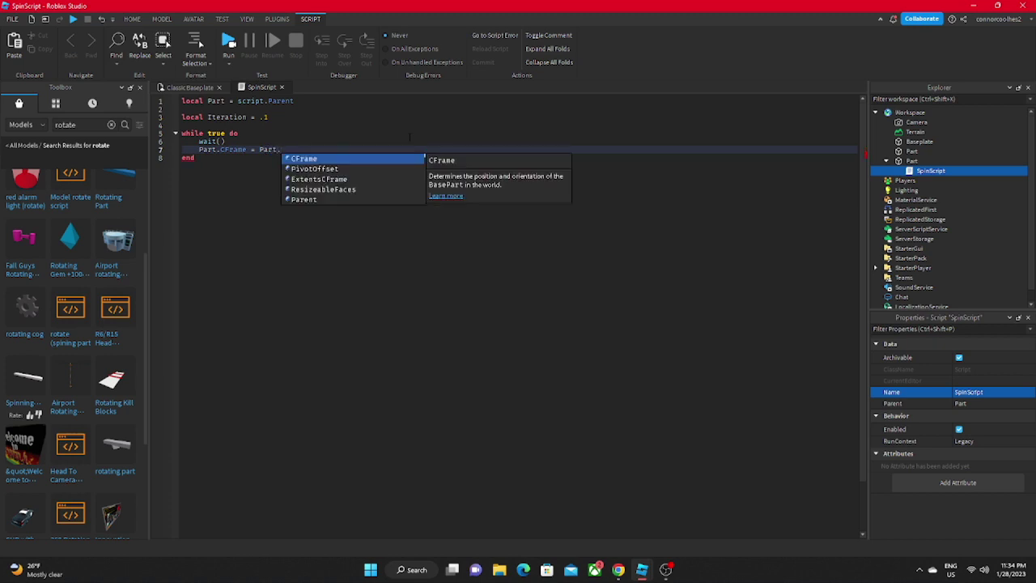
key(Tab)
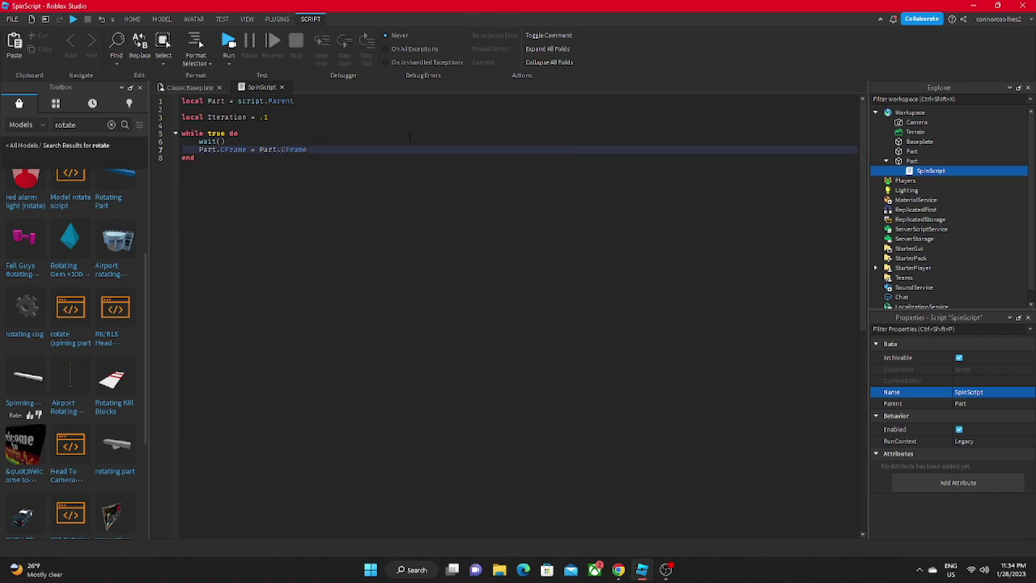
text(*)
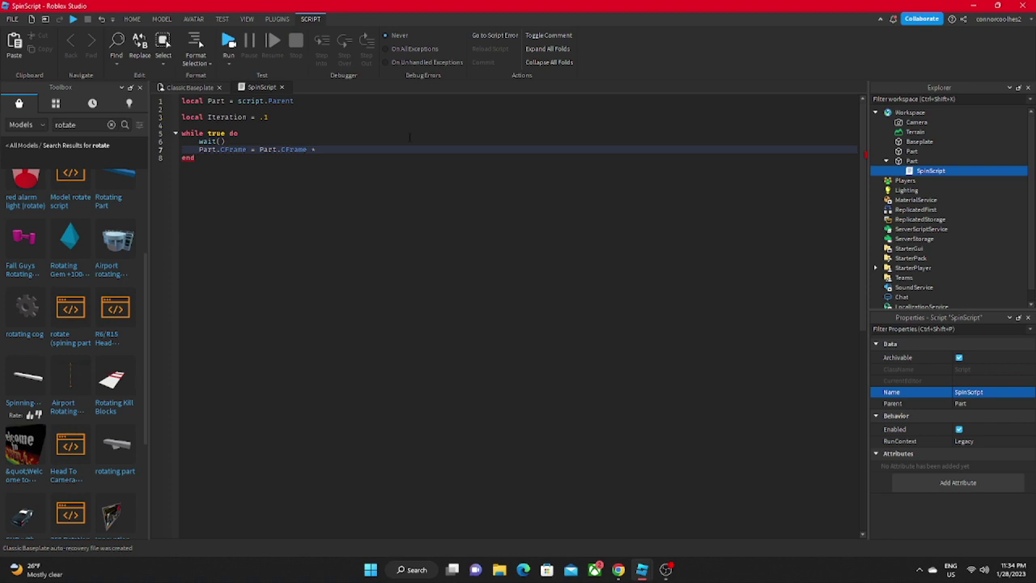
text( C)
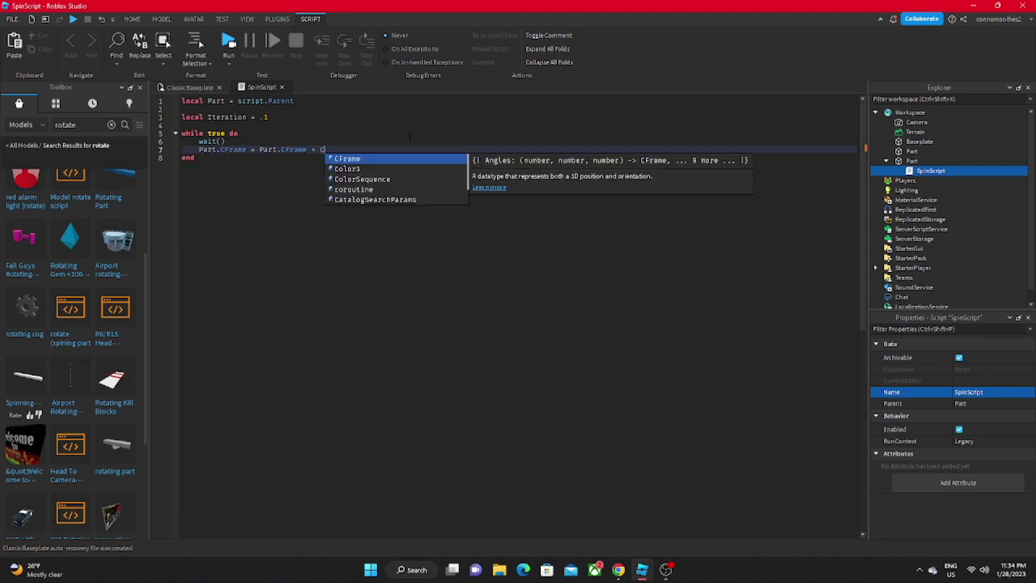
key(Tab)
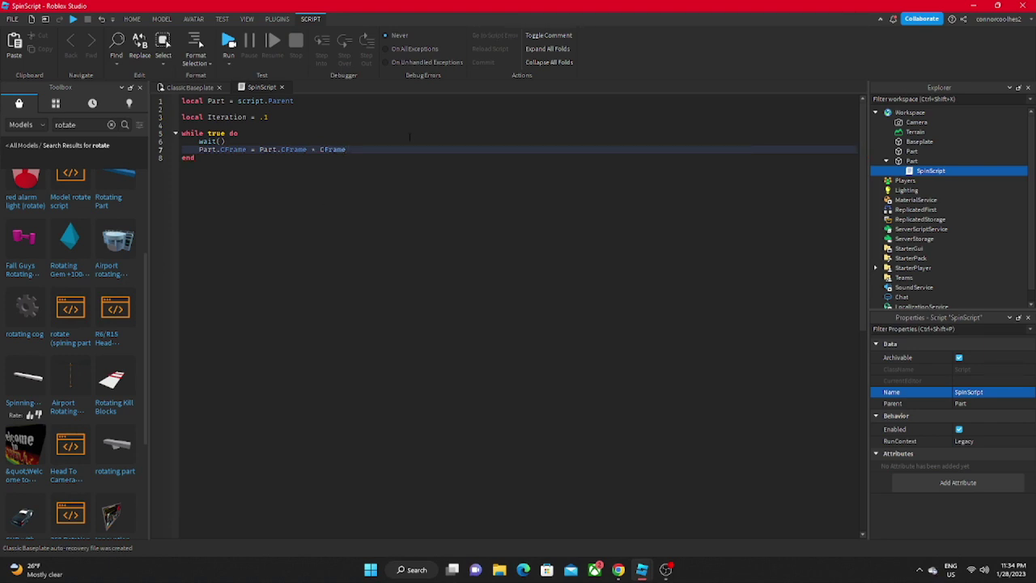
text(.)
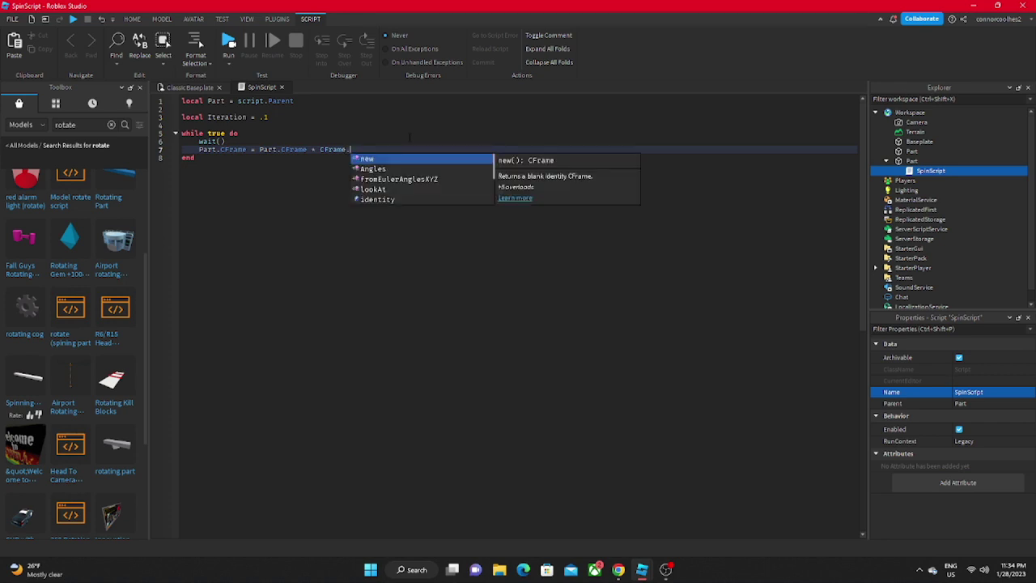
text(ne)
key(Tab)
text(()
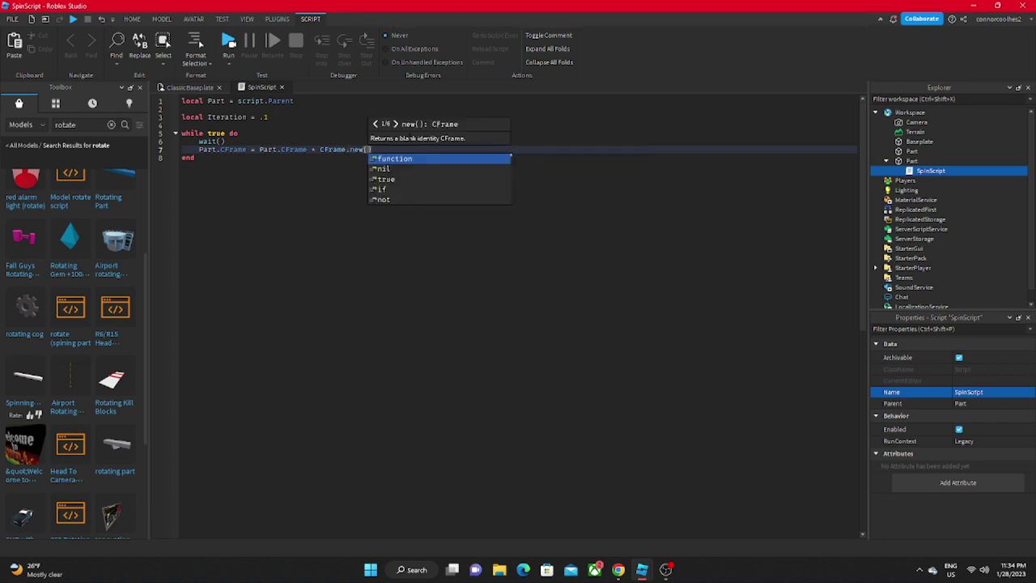
text(0, 0)
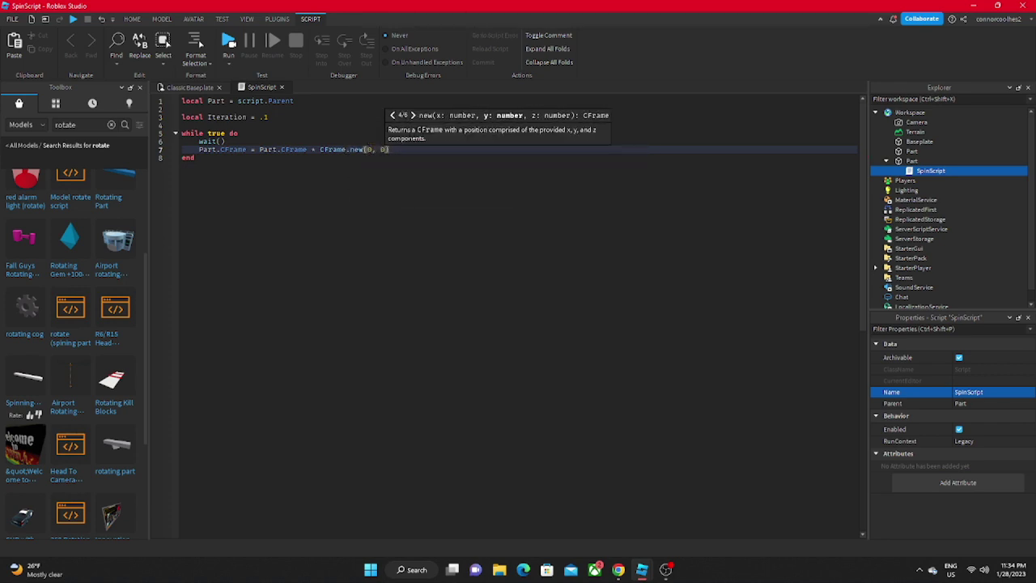
text(, 0)
Step: Append a 'CFrame.from…' rotation term to that line
key(Down)
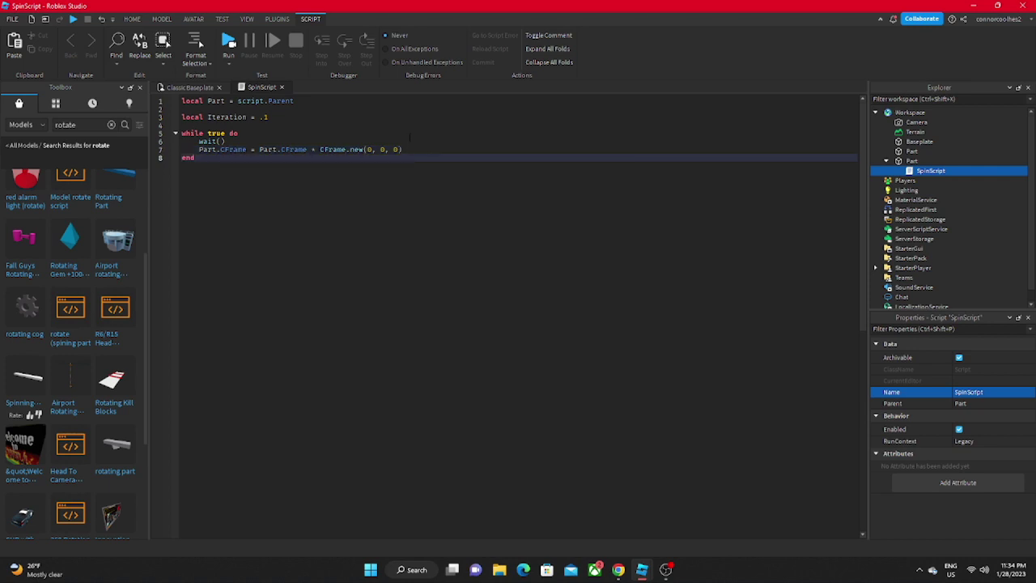
key(Up)
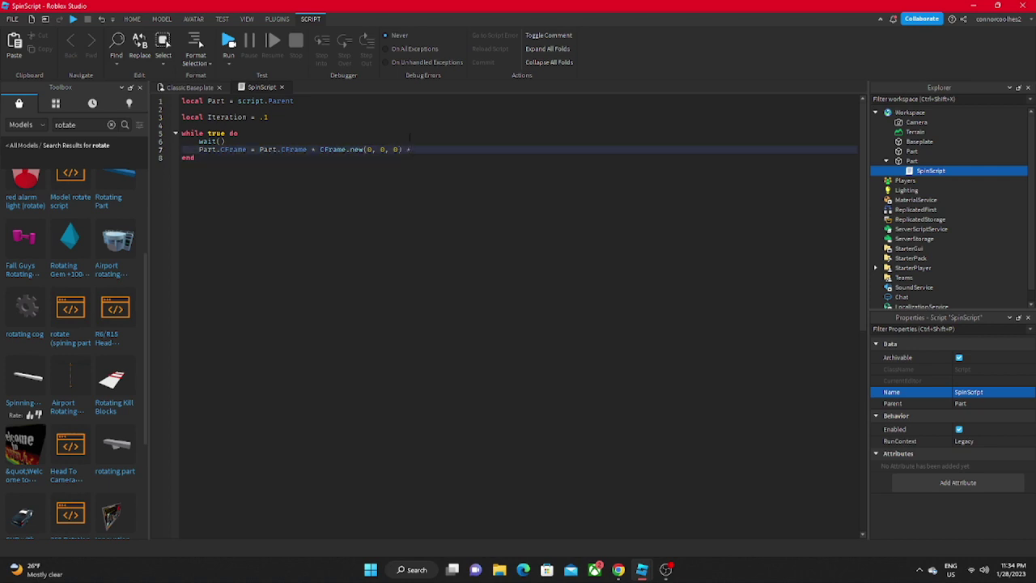
text(CFra)
key(Tab)
text(.from)
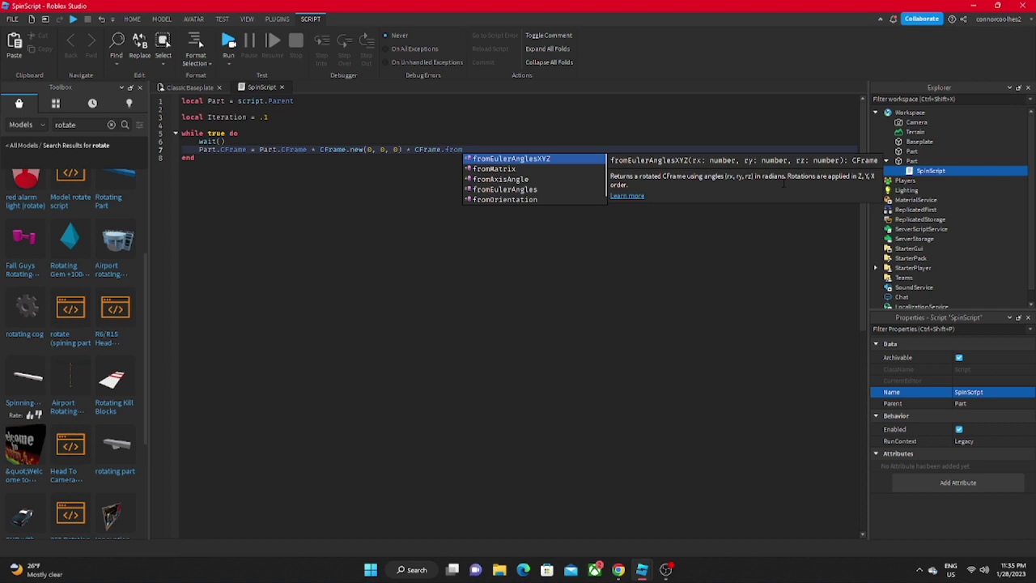
Step: Complete the rotation term as CFrame.fromEulerAnglesXYZ(0, Iteration, 0)
click(580, 159)
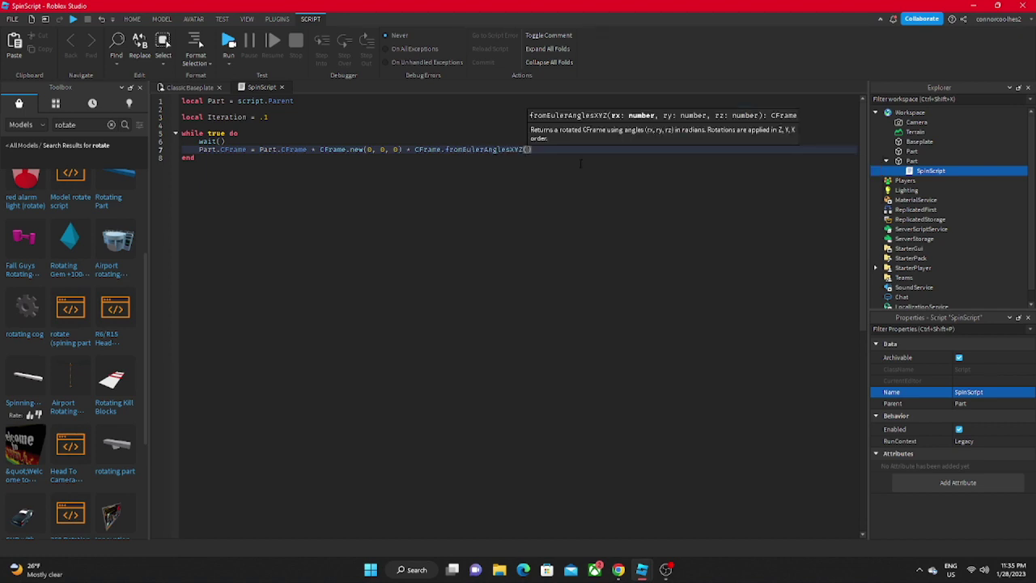
text(0,)
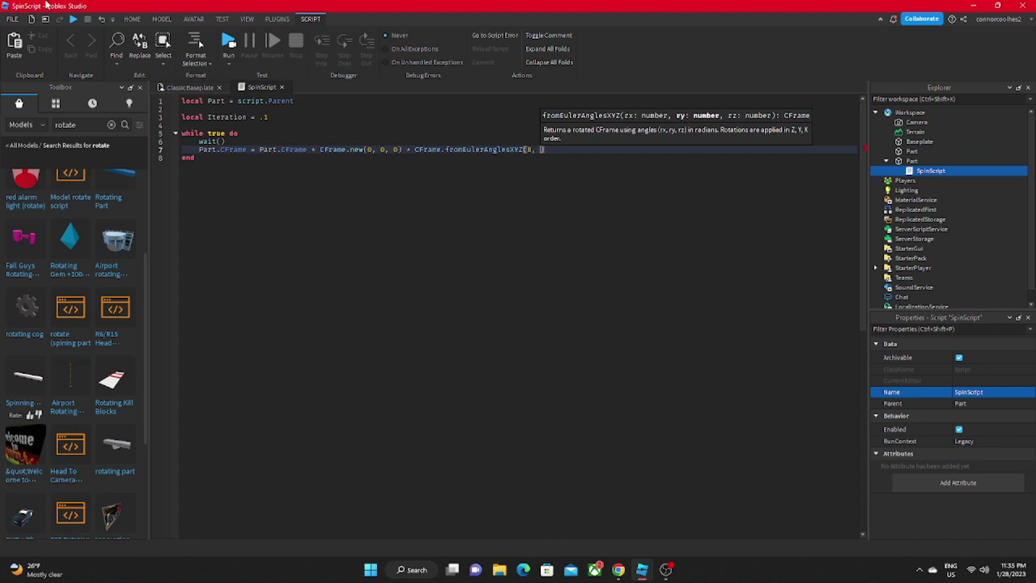
text(Itera)
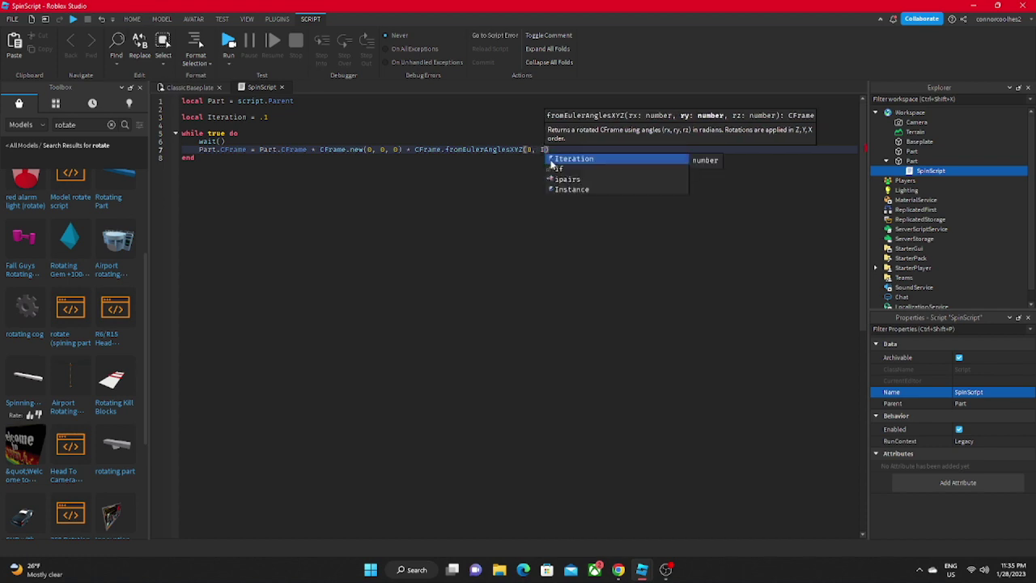
text(tion)
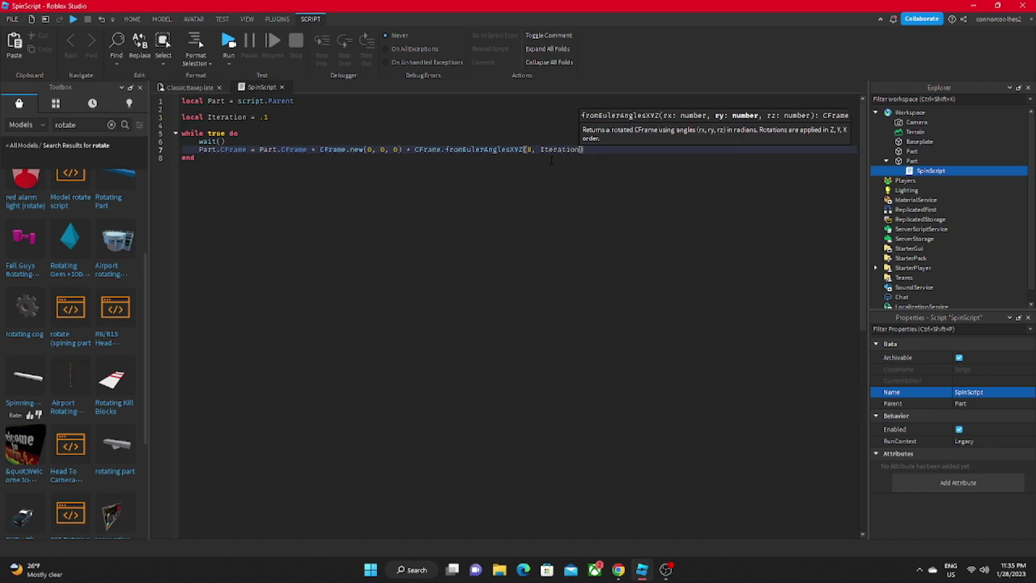
text(, 0))
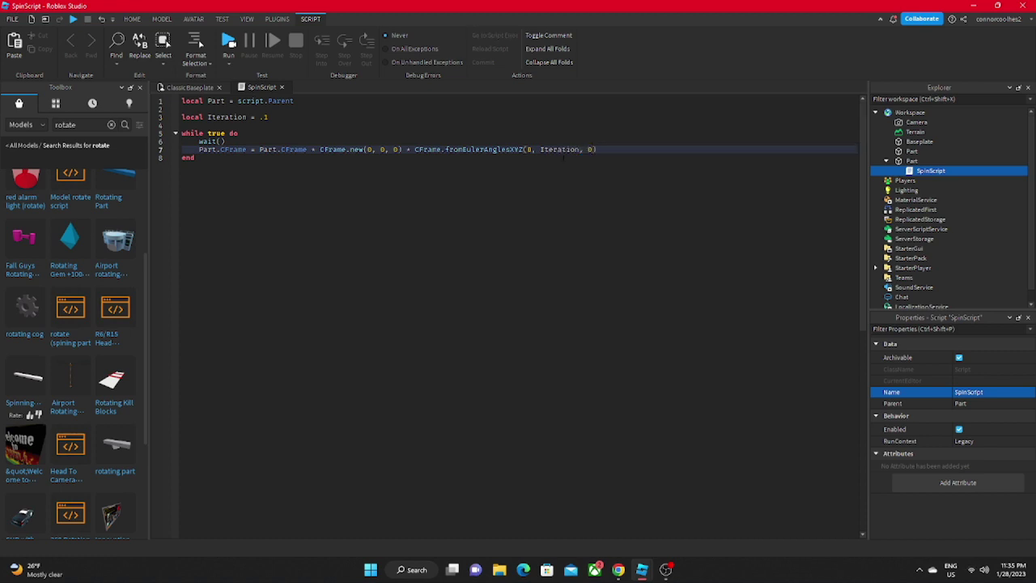
click(557, 149)
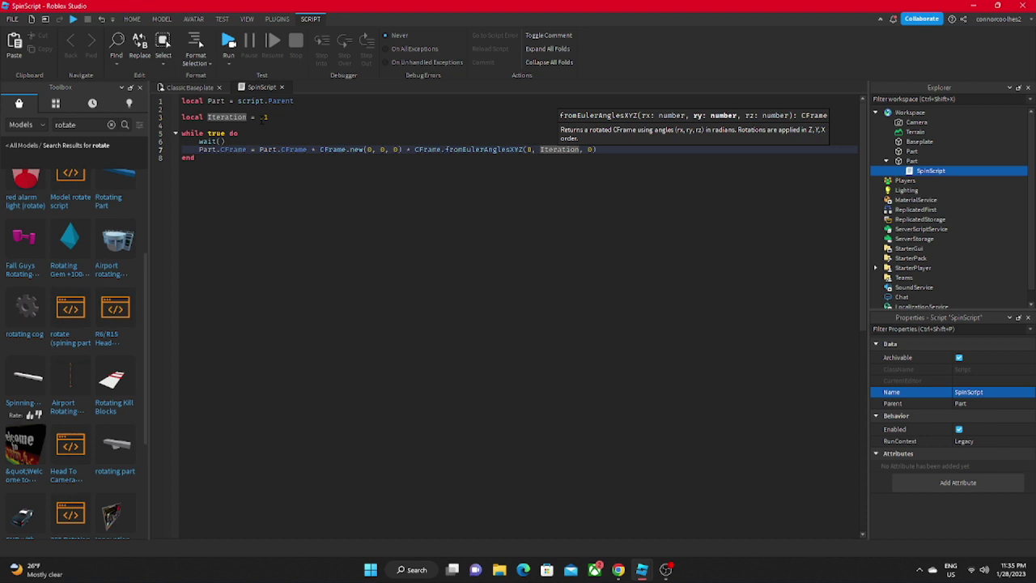
click(601, 149)
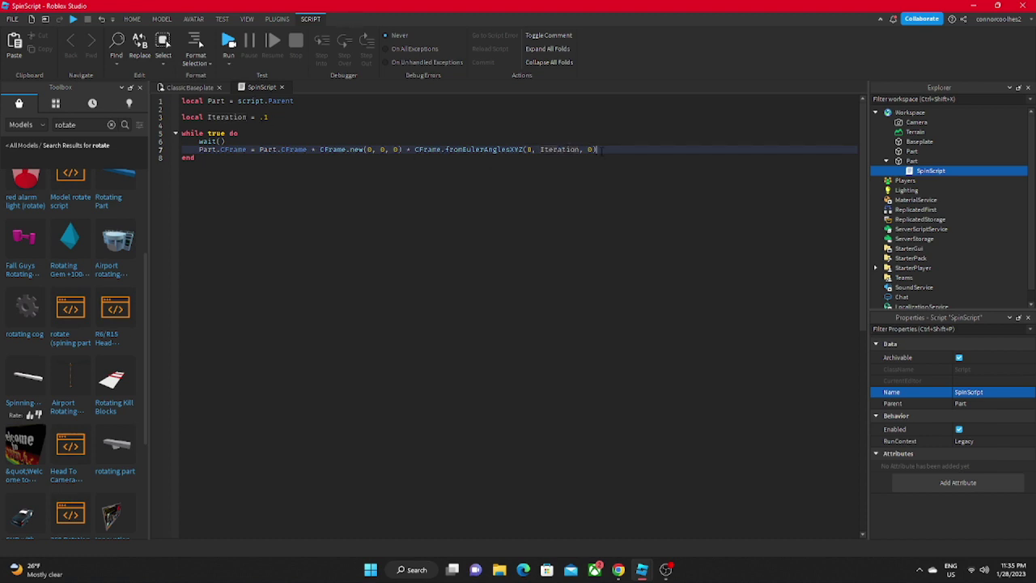
Step: Add 'Part.RotVelocity = Vector3.new(0, Iteration*40, 0)' as a new loop line
key(Return)
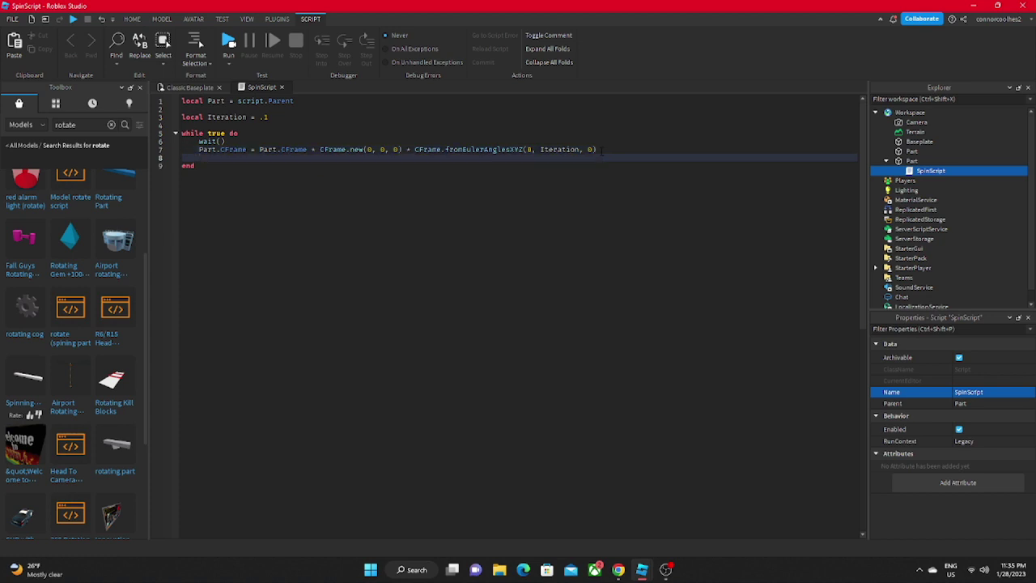
text(Par)
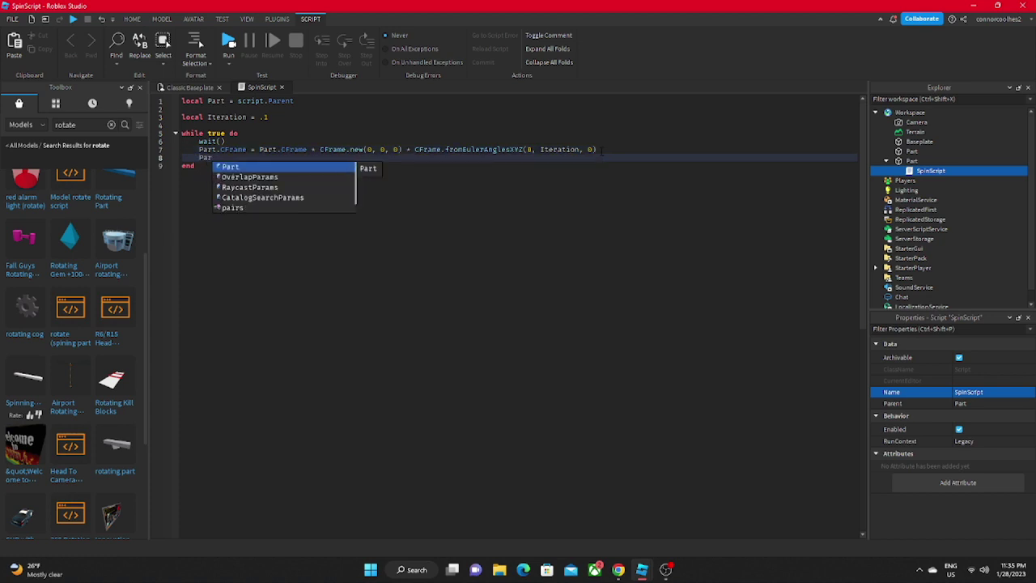
text(t.R)
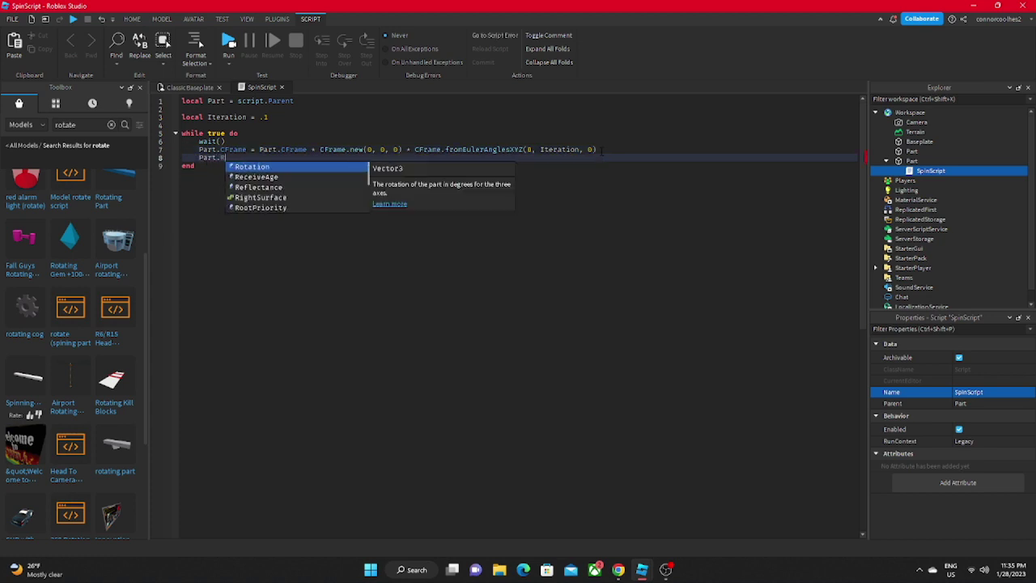
text(ot)
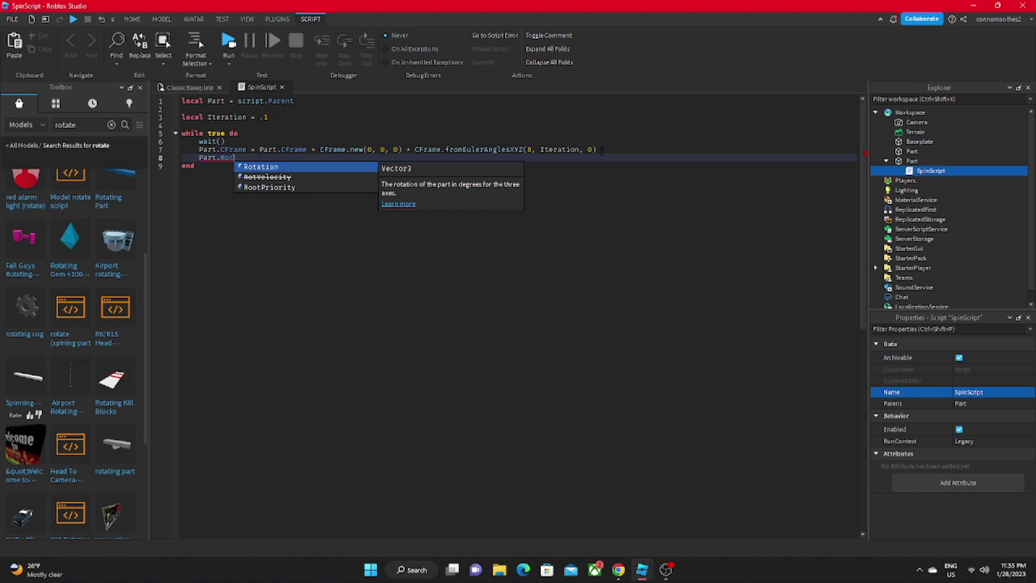
text(V)
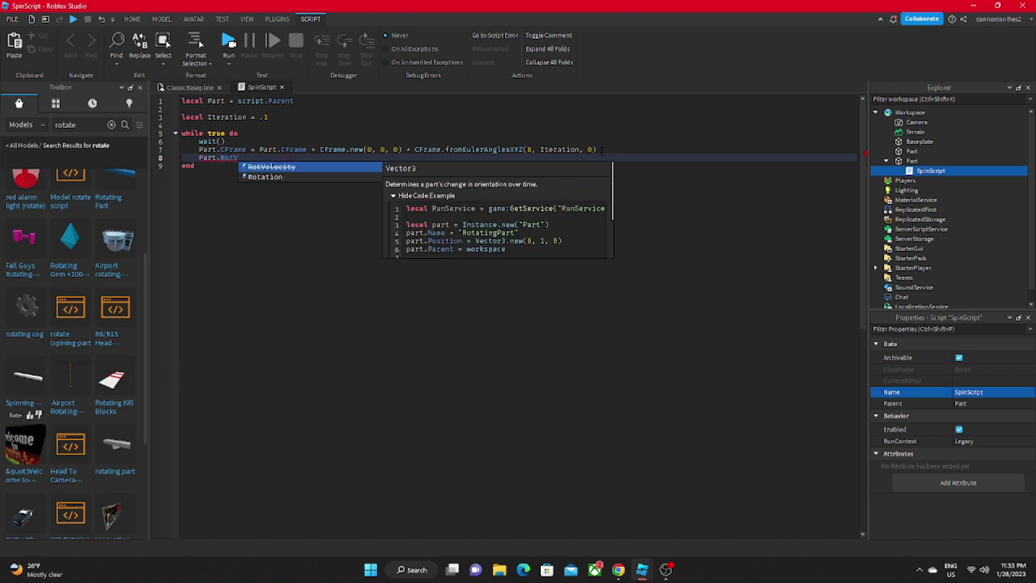
click(268, 167)
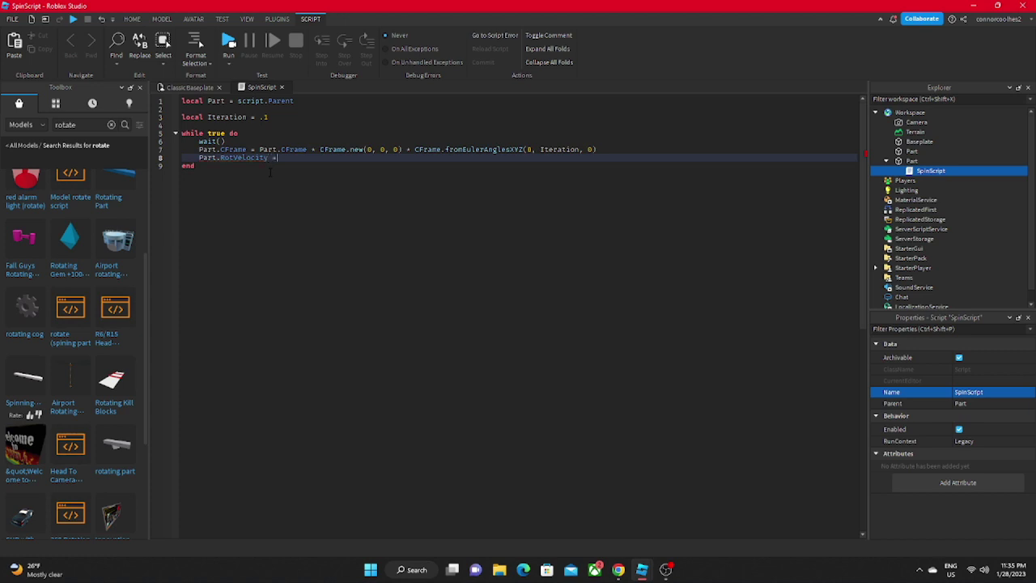
text(Vec)
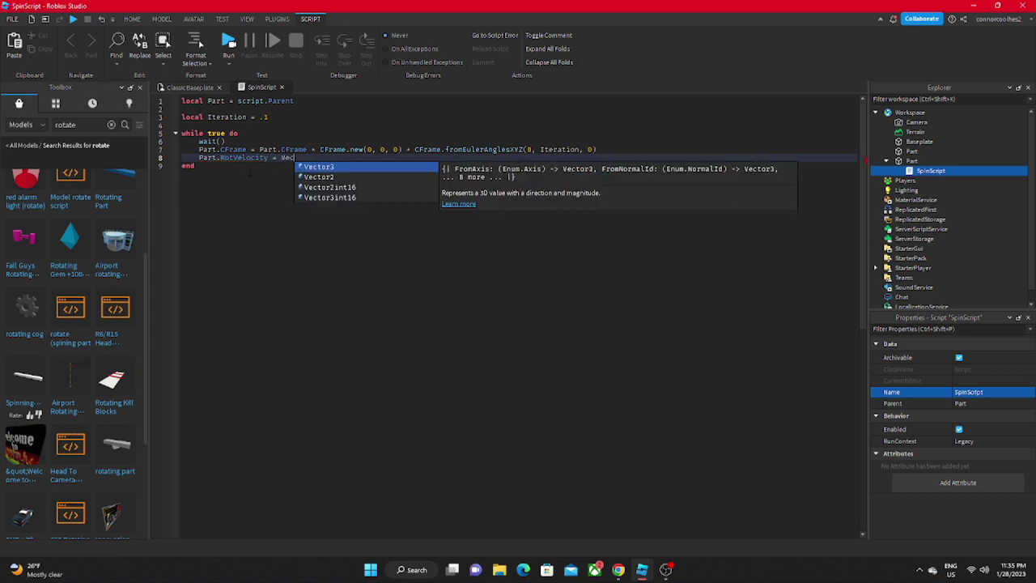
text(tor3.)
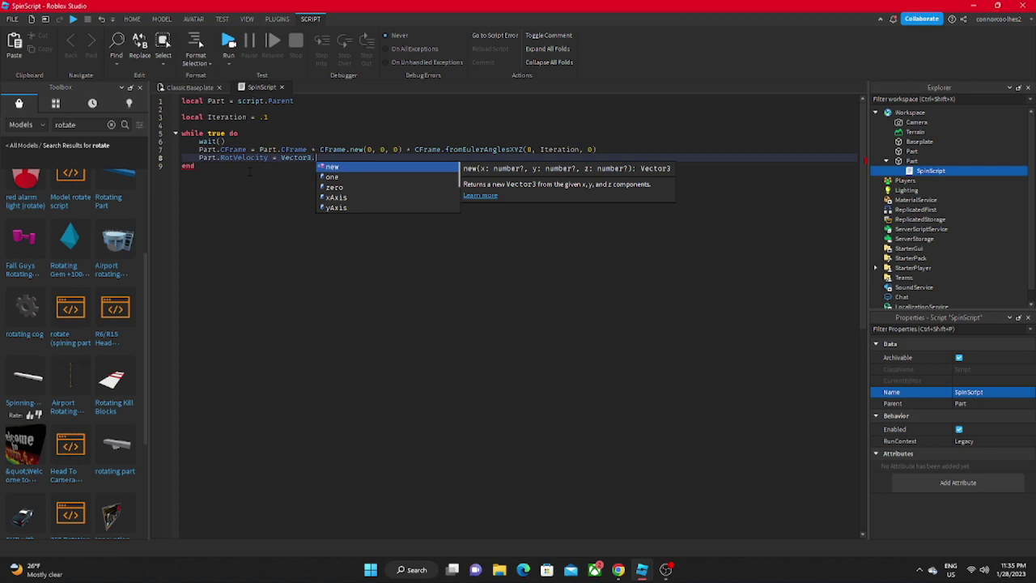
text(new(0)
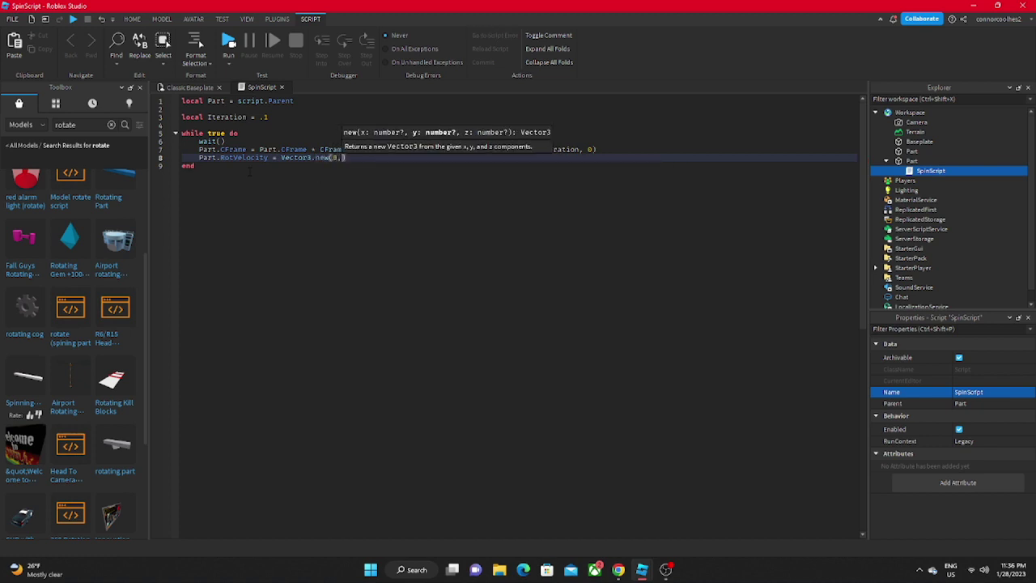
text(,I)
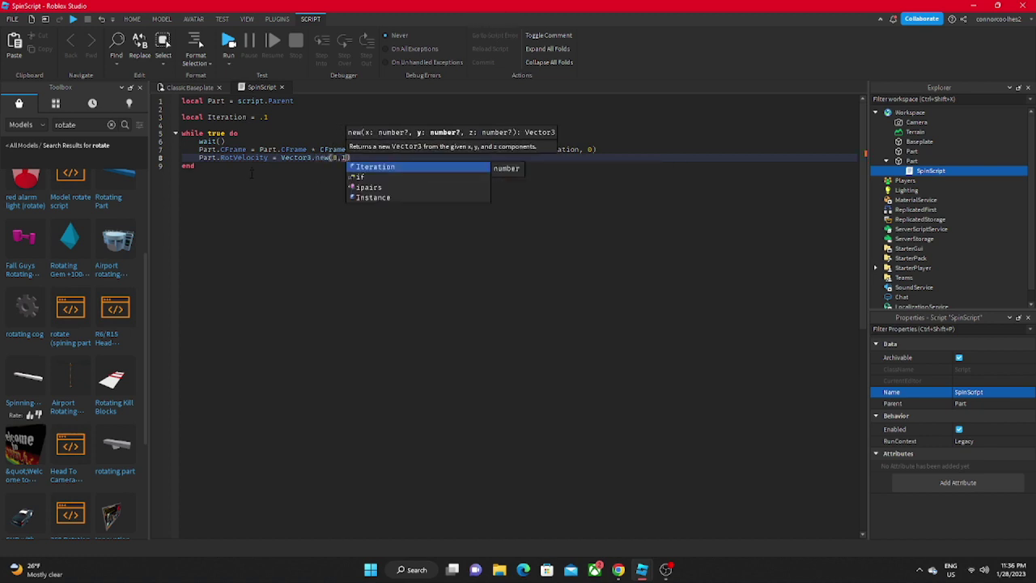
key(Tab)
text(*3)
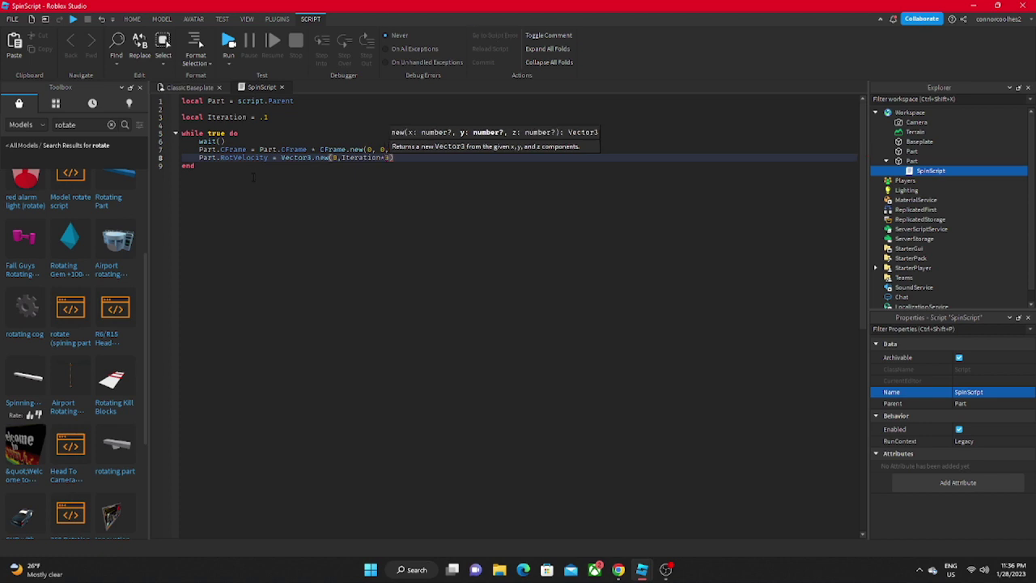
key(BackSpace)
text(40,)
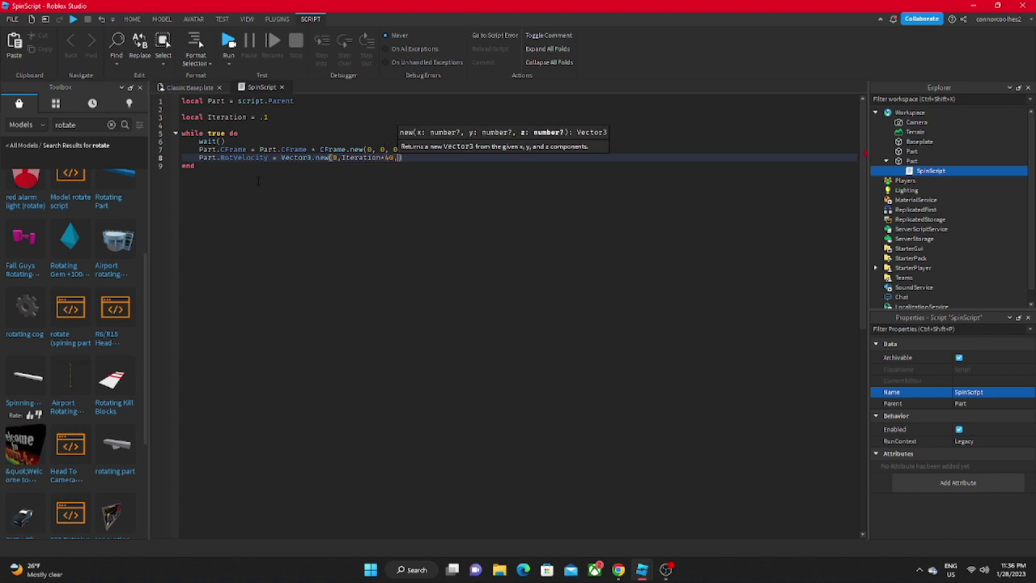
text( 0)
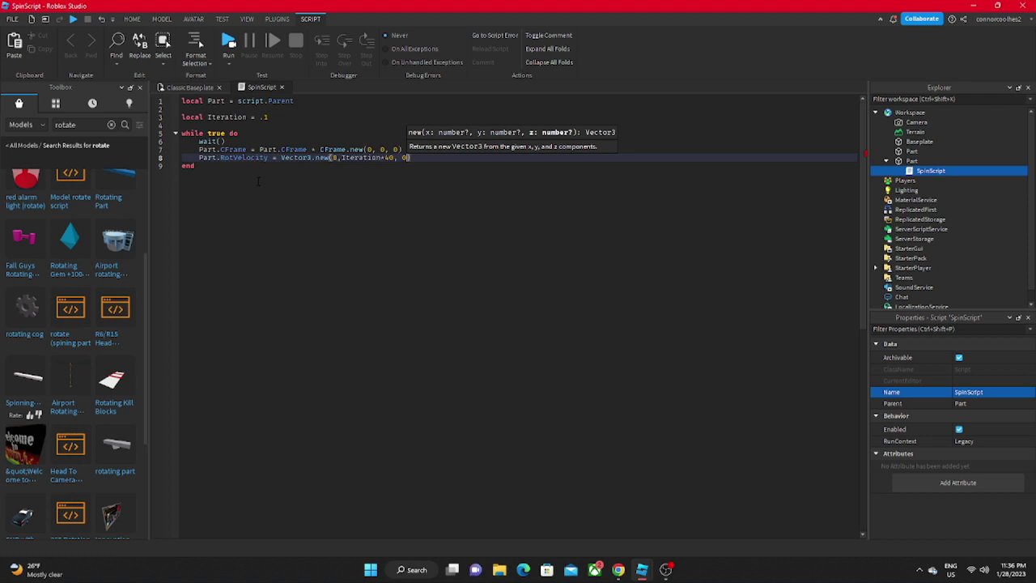
click(195, 165)
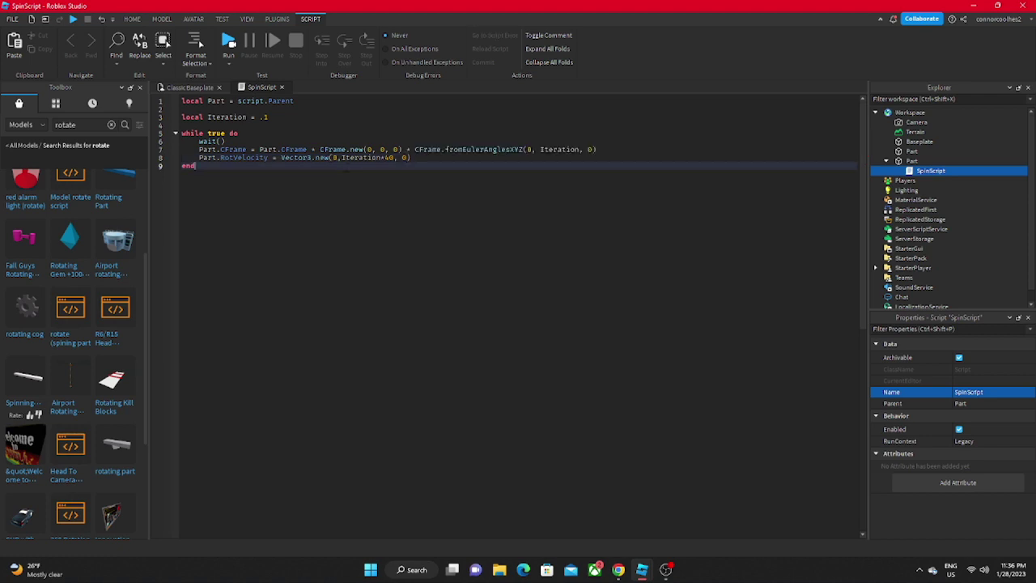
Step: Select the beam and pole, review SpinScript, and start a Run play test
click(189, 86)
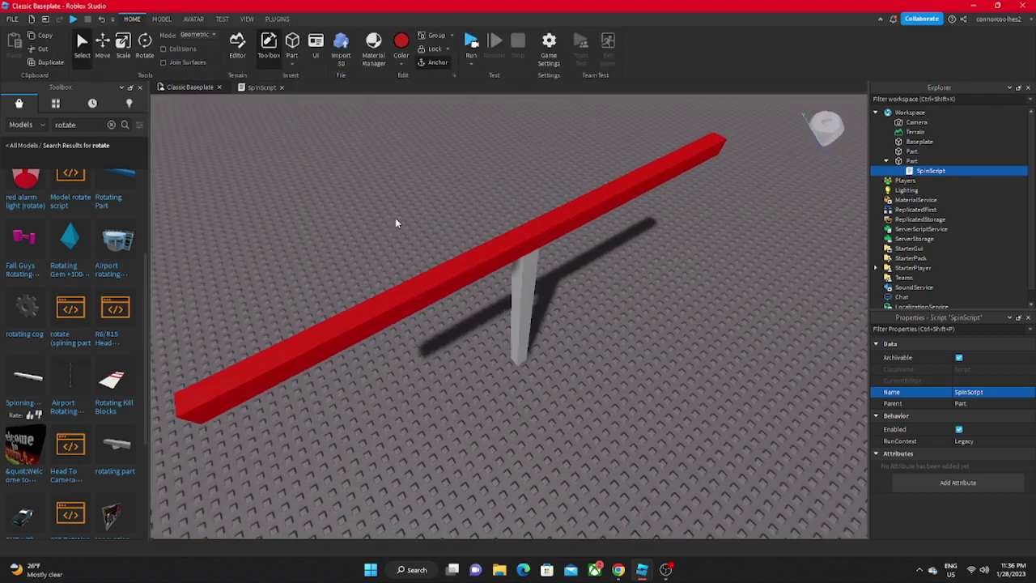
click(538, 240)
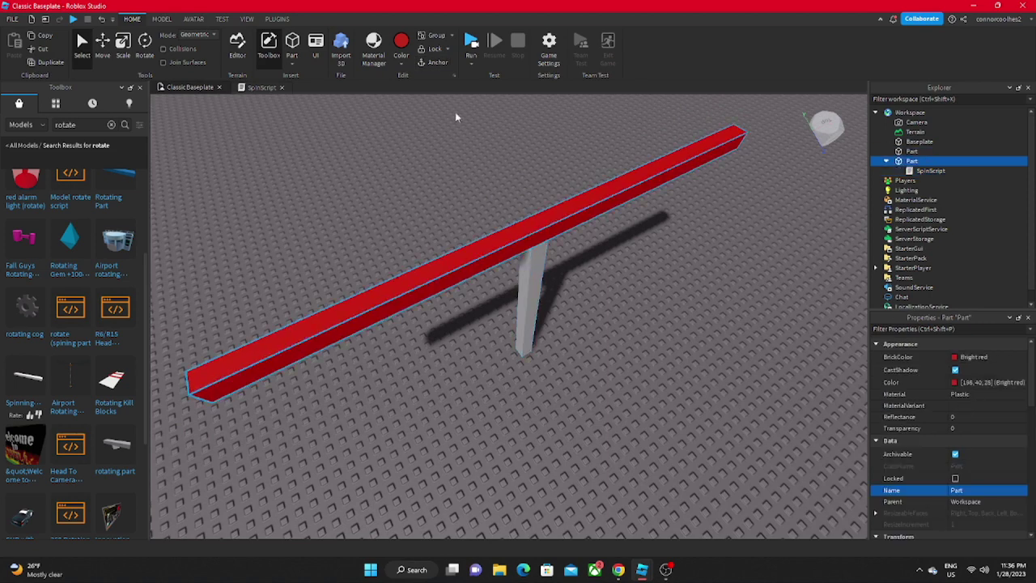
ctrl+click(530, 289)
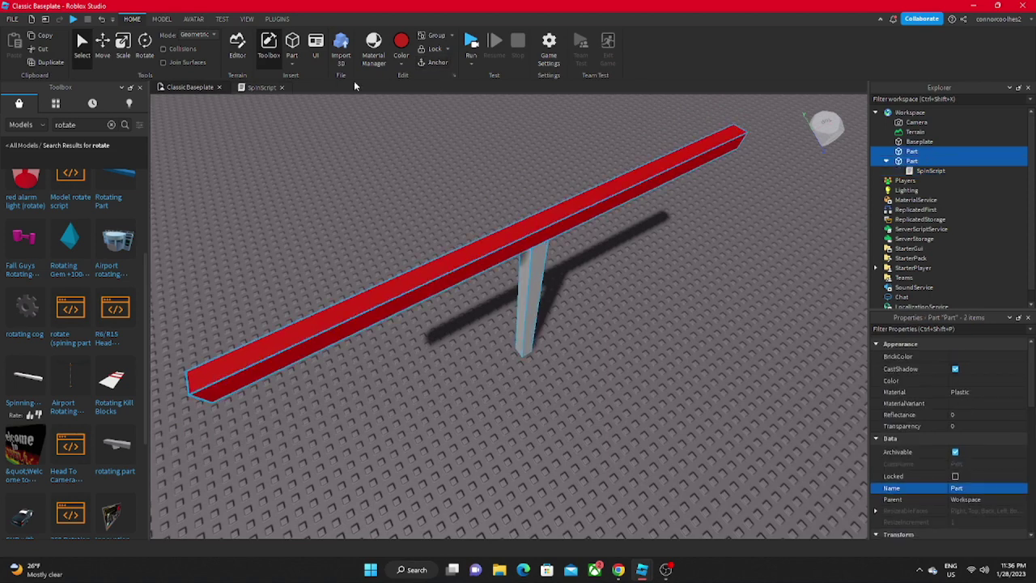
click(261, 87)
click(194, 87)
click(471, 45)
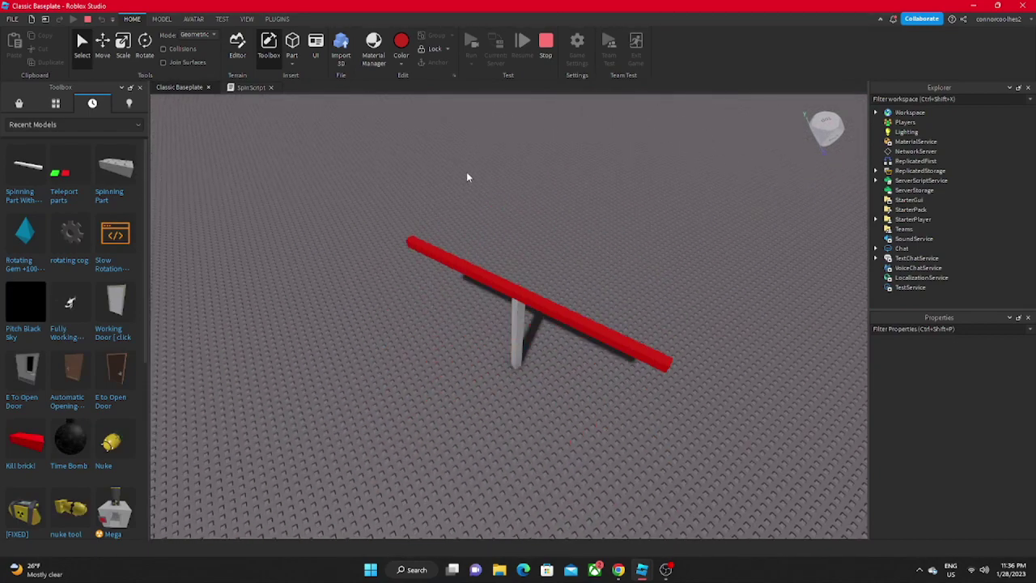
right_drag(450, 193, 456, 199)
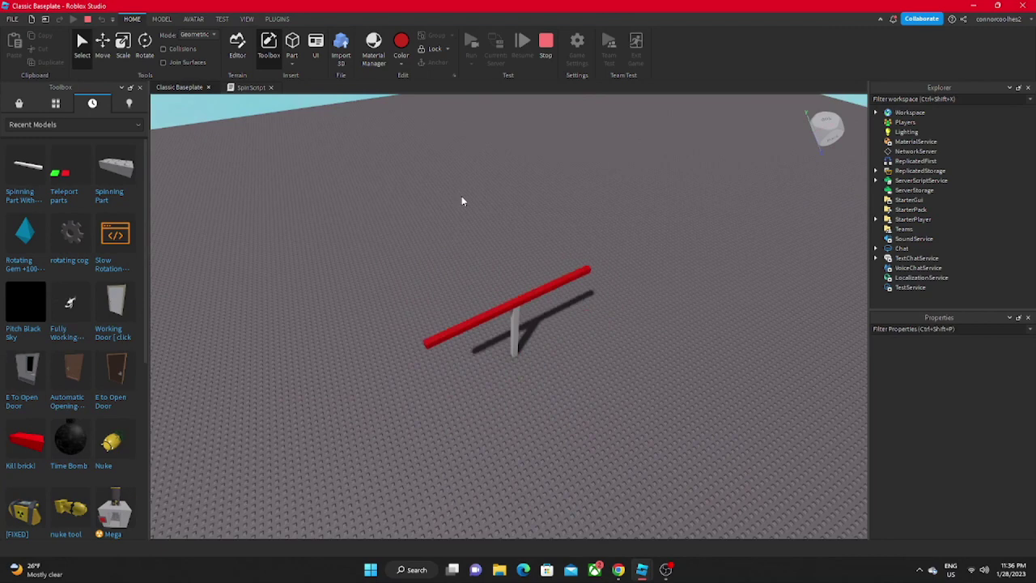
right_drag(466, 203, 478, 206)
scroll(477, 205, down, 5)
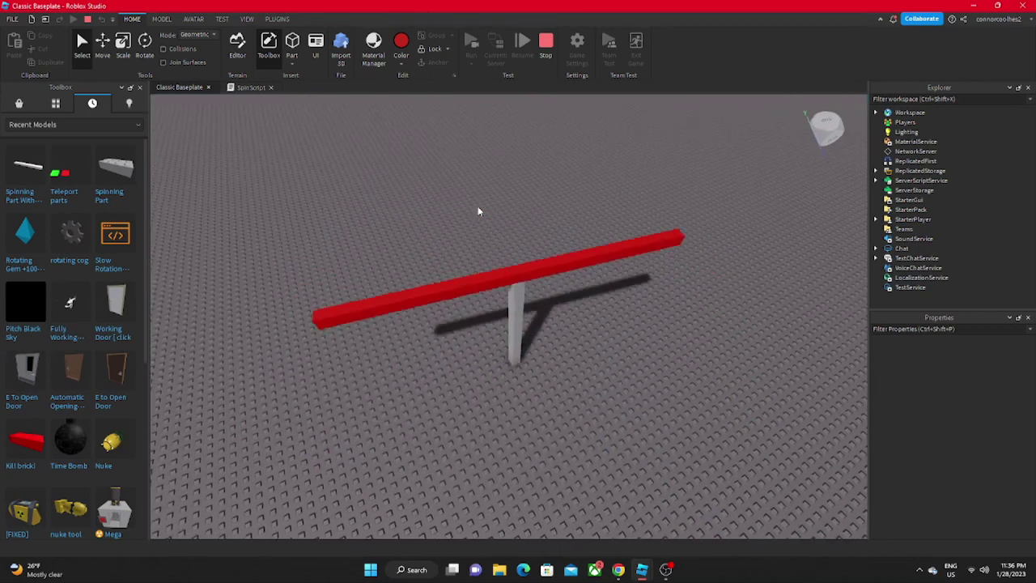